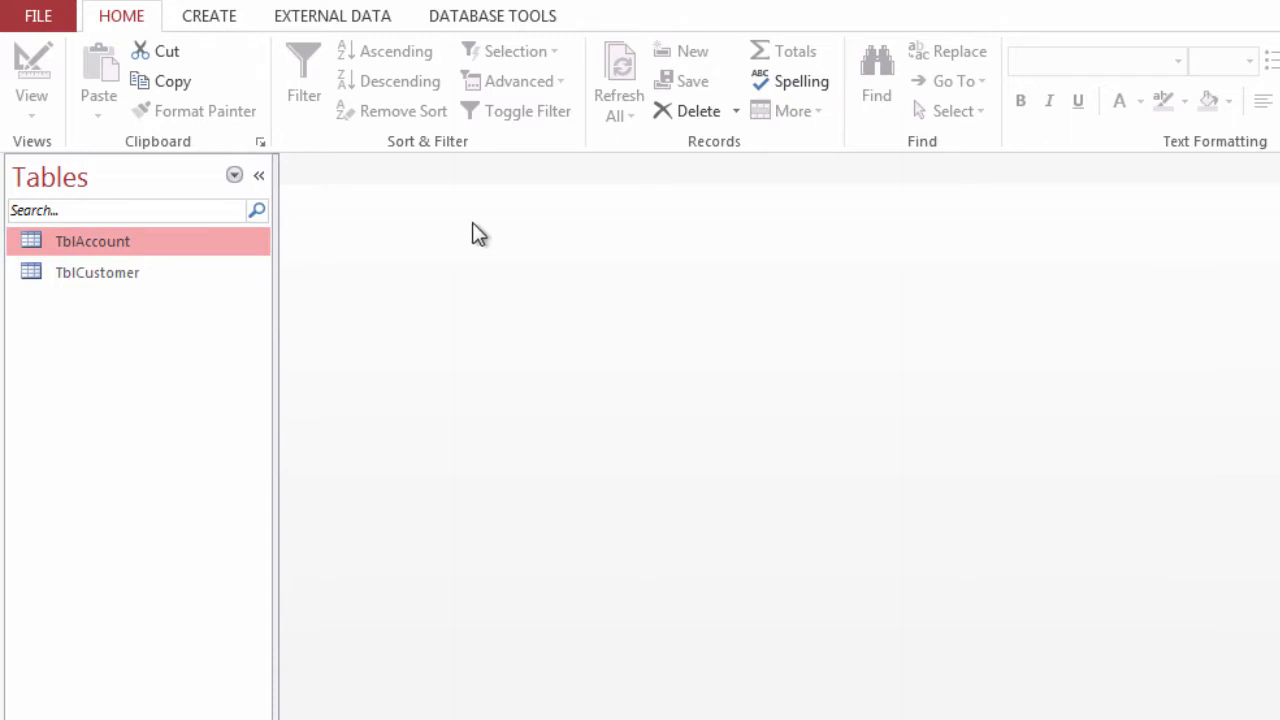
# List the database's queries, open QryRichAccounts to review its records, and close it again.
pyautogui.click(235, 178)
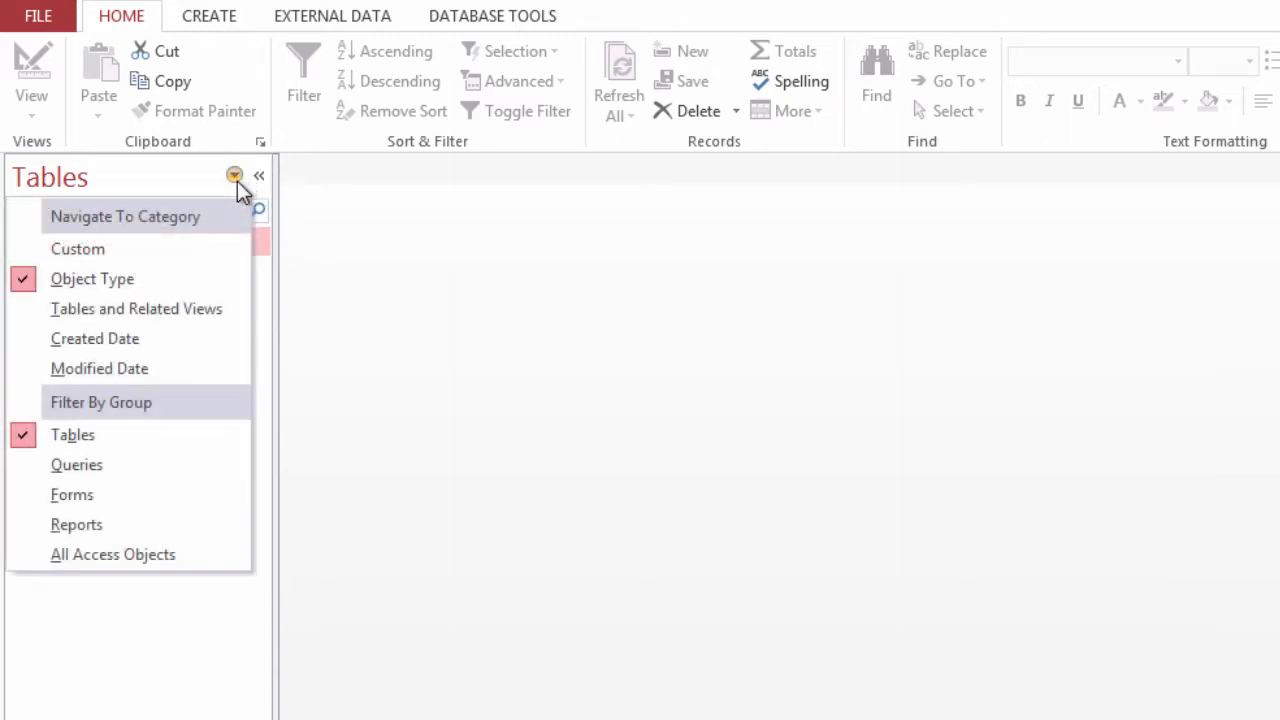
pyautogui.click(80, 465)
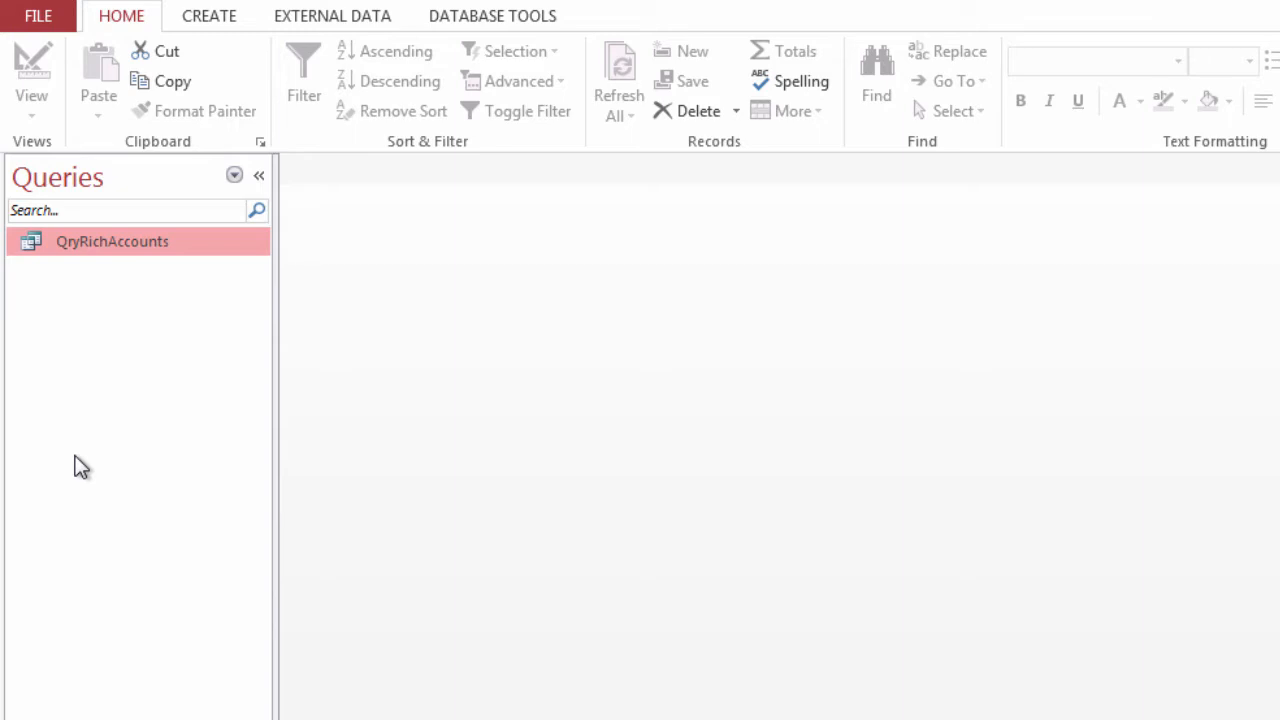
pyautogui.doubleClick(147, 240)
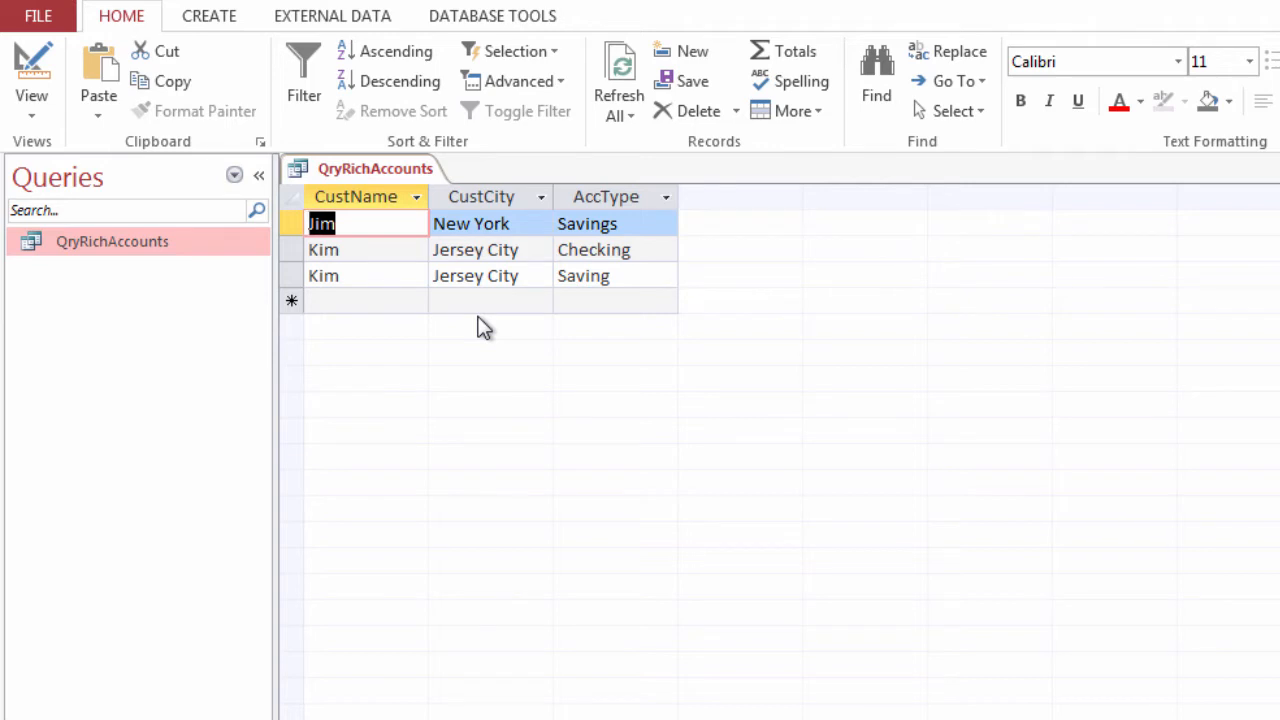
pyautogui.hotkey('ctrl', 'w')
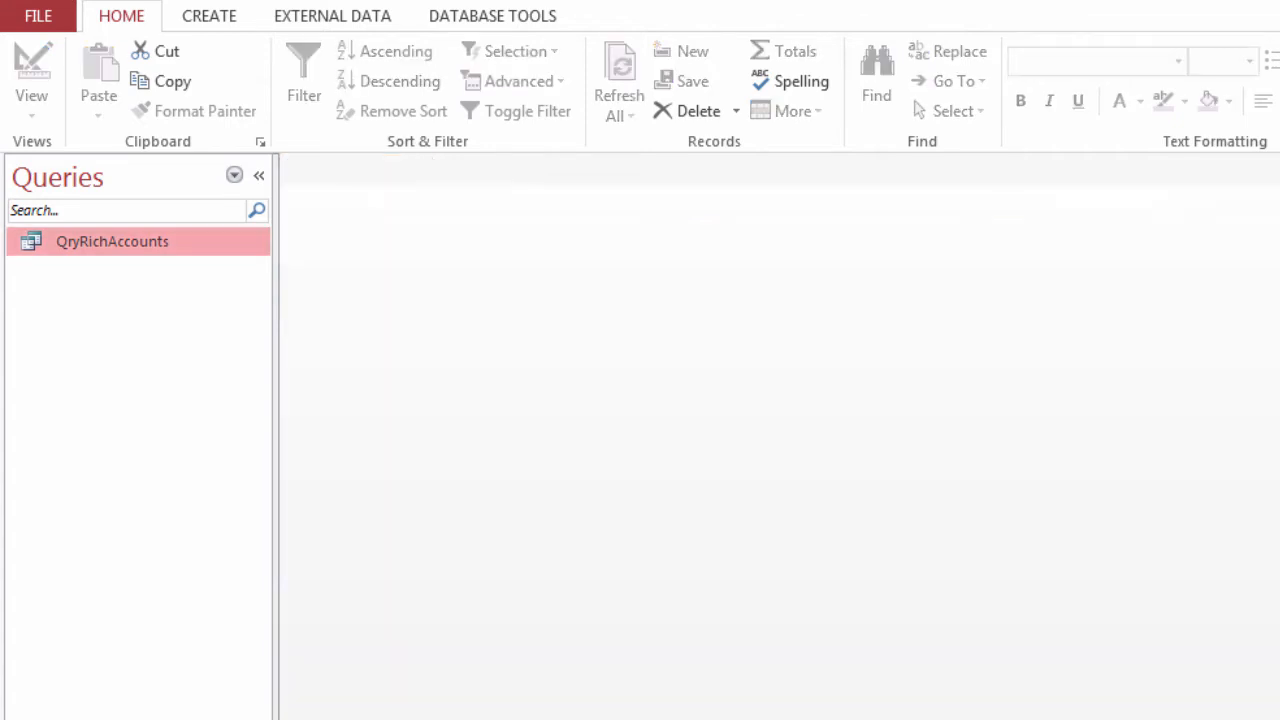
# Show only the reports in the object list and start a new report with the Report Wizard.
pyautogui.click(228, 182)
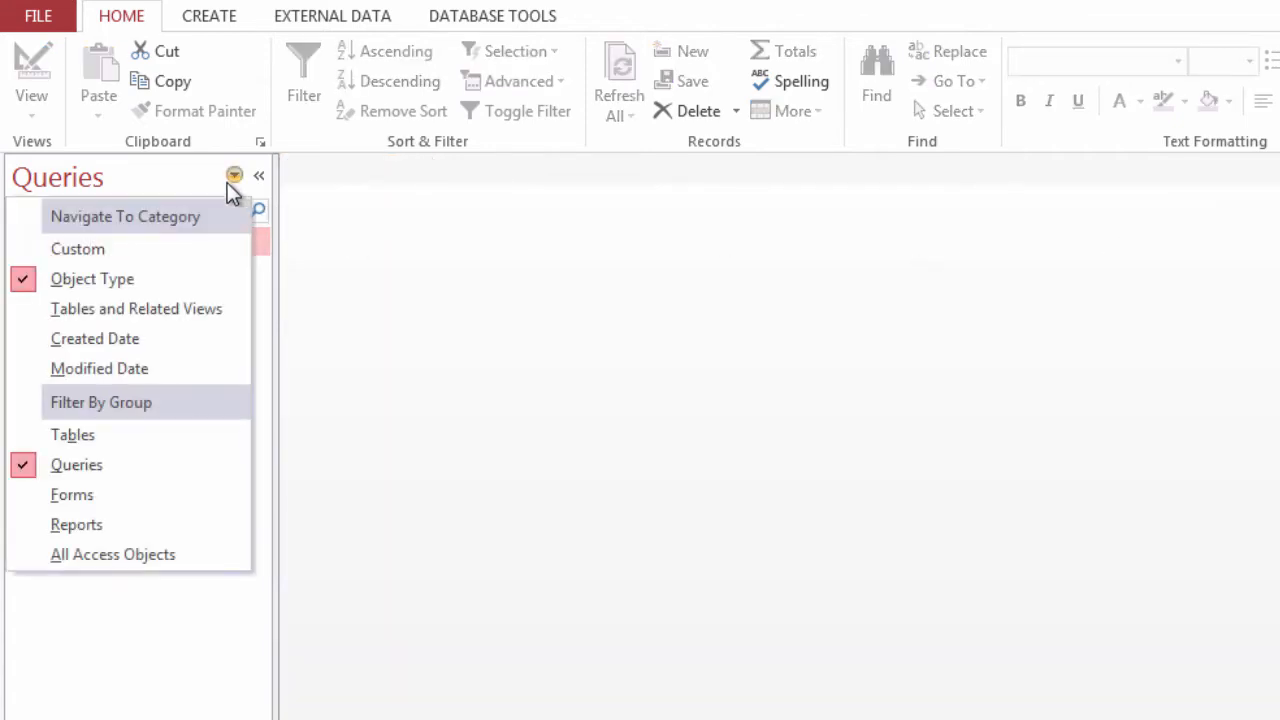
pyautogui.click(137, 521)
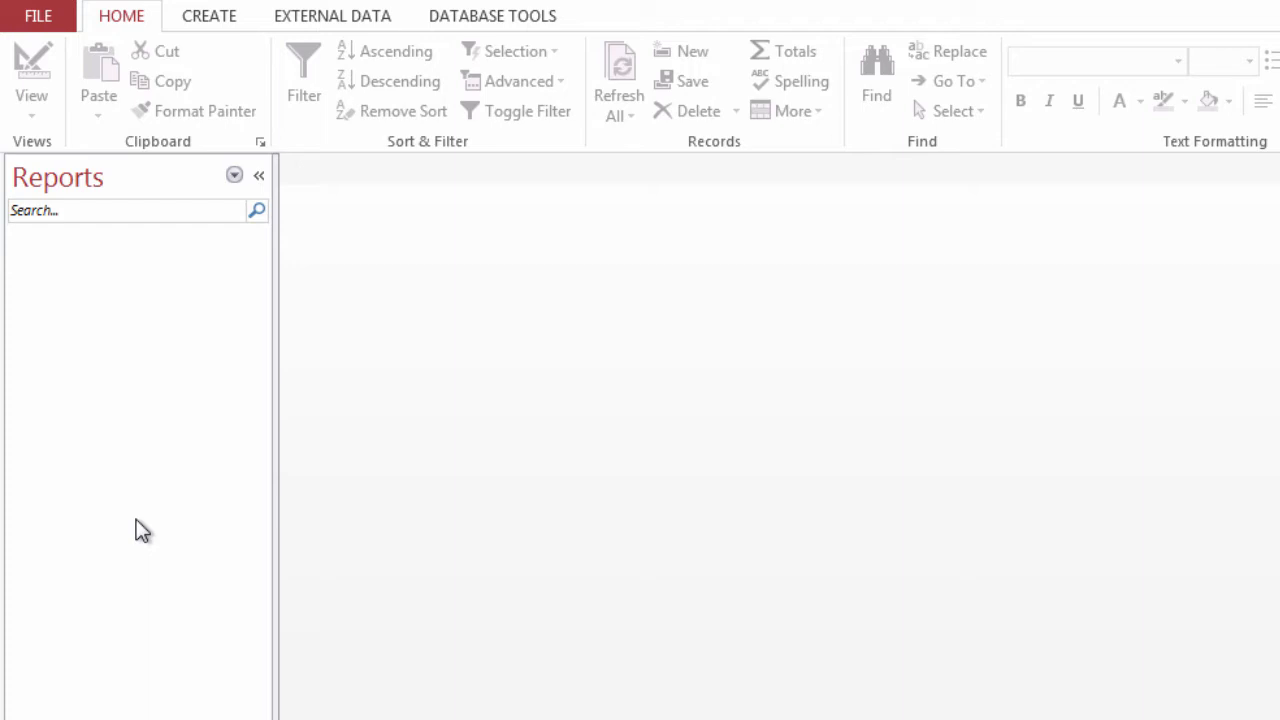
pyautogui.click(211, 26)
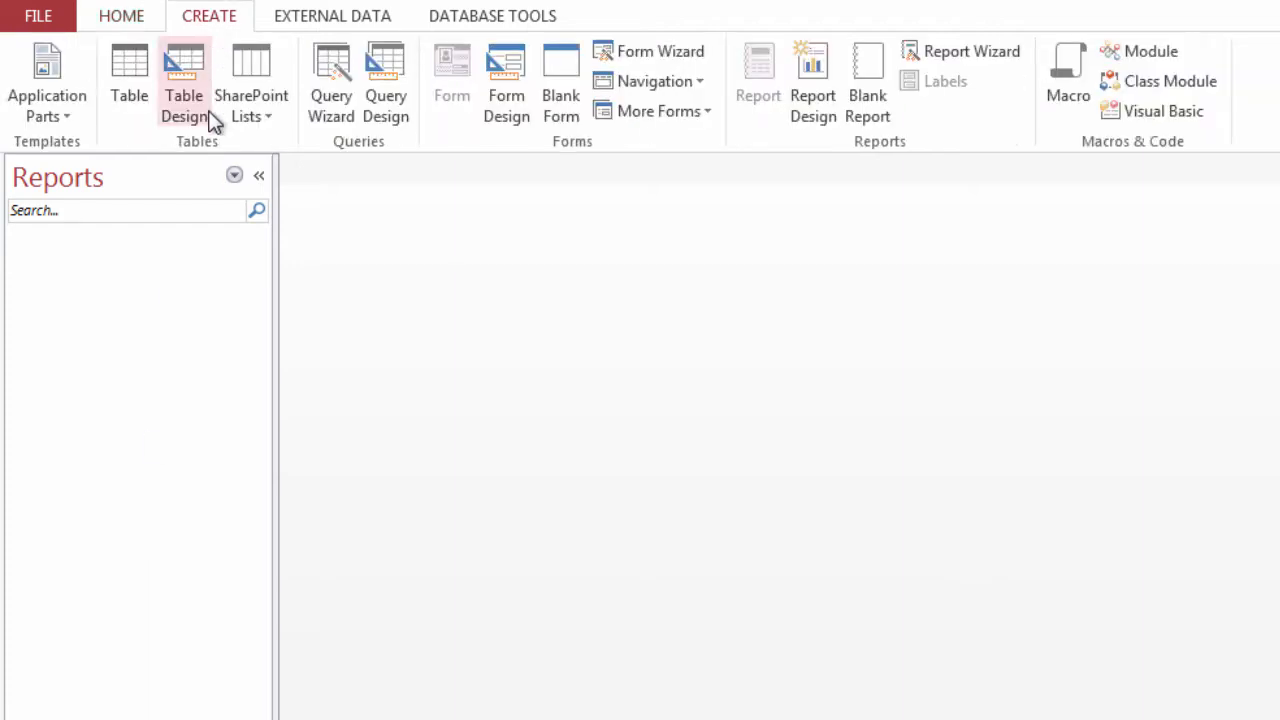
pyautogui.click(983, 53)
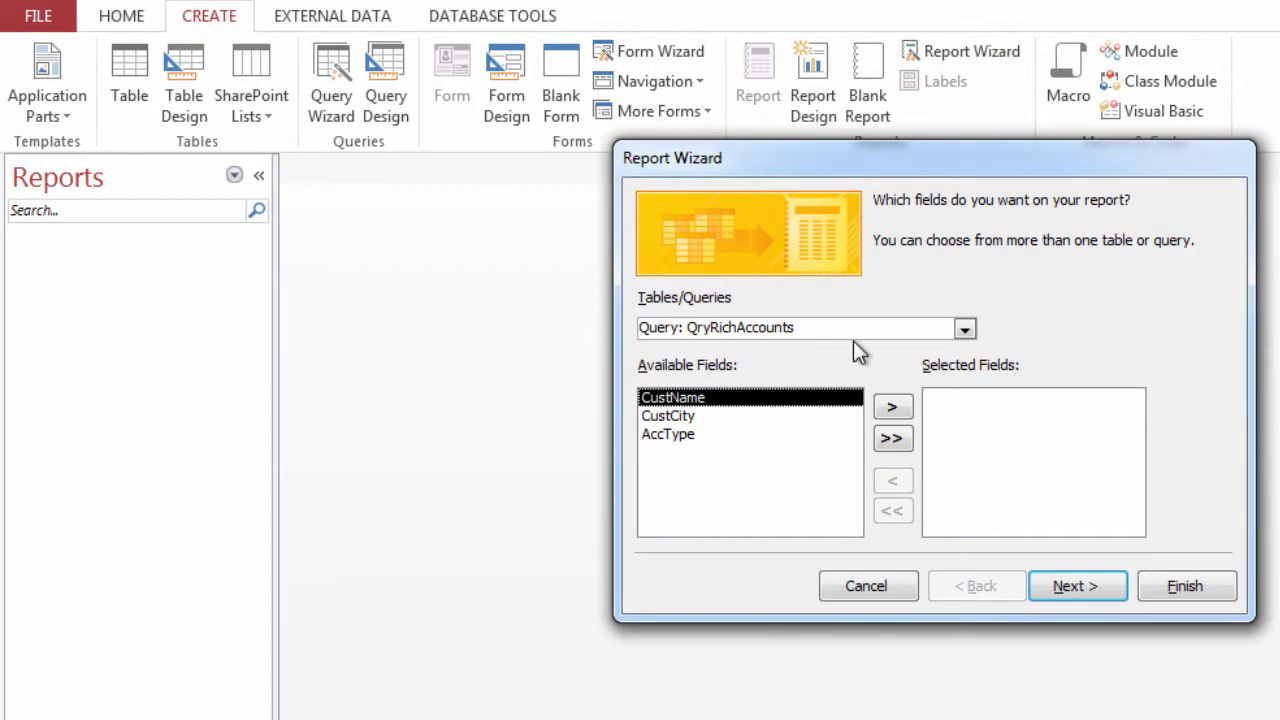
pyautogui.moveTo(856, 160); pyautogui.dragTo(657, 199)
# Base the report on the query QryRichAccounts and include all its fields: CustName, CustCity and AccType.
pyautogui.click(766, 367)
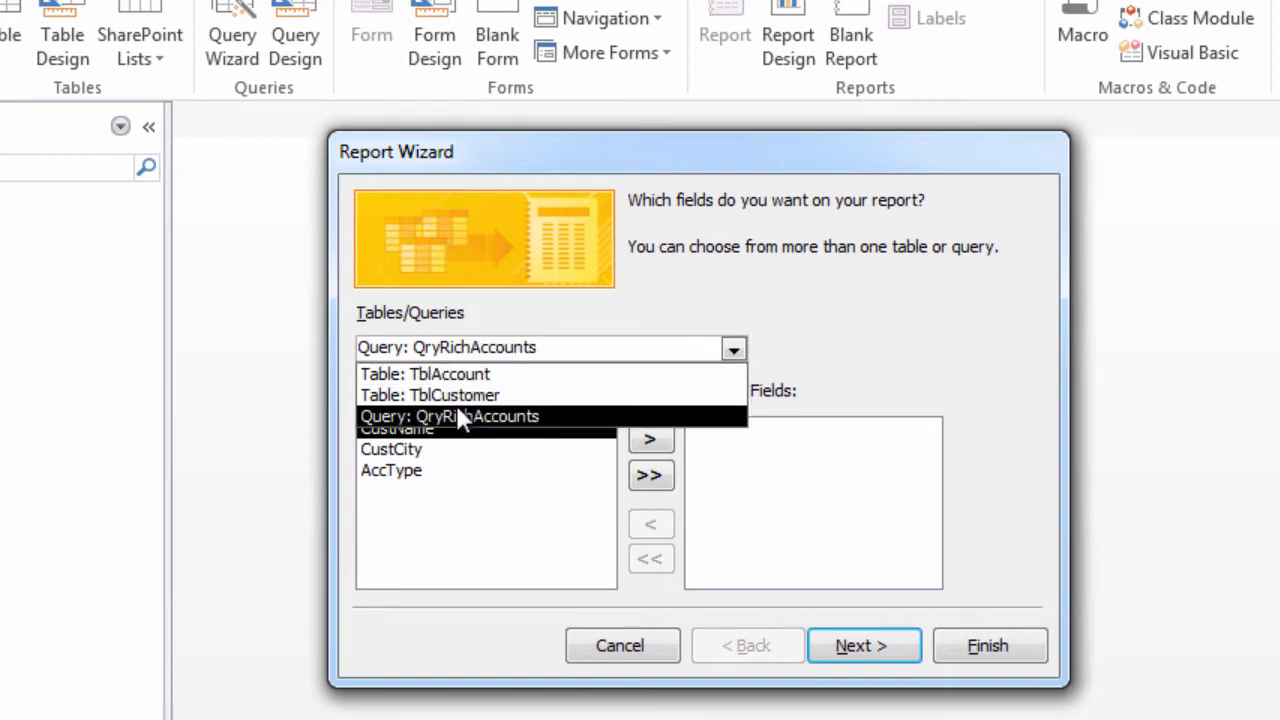
pyautogui.click(525, 347)
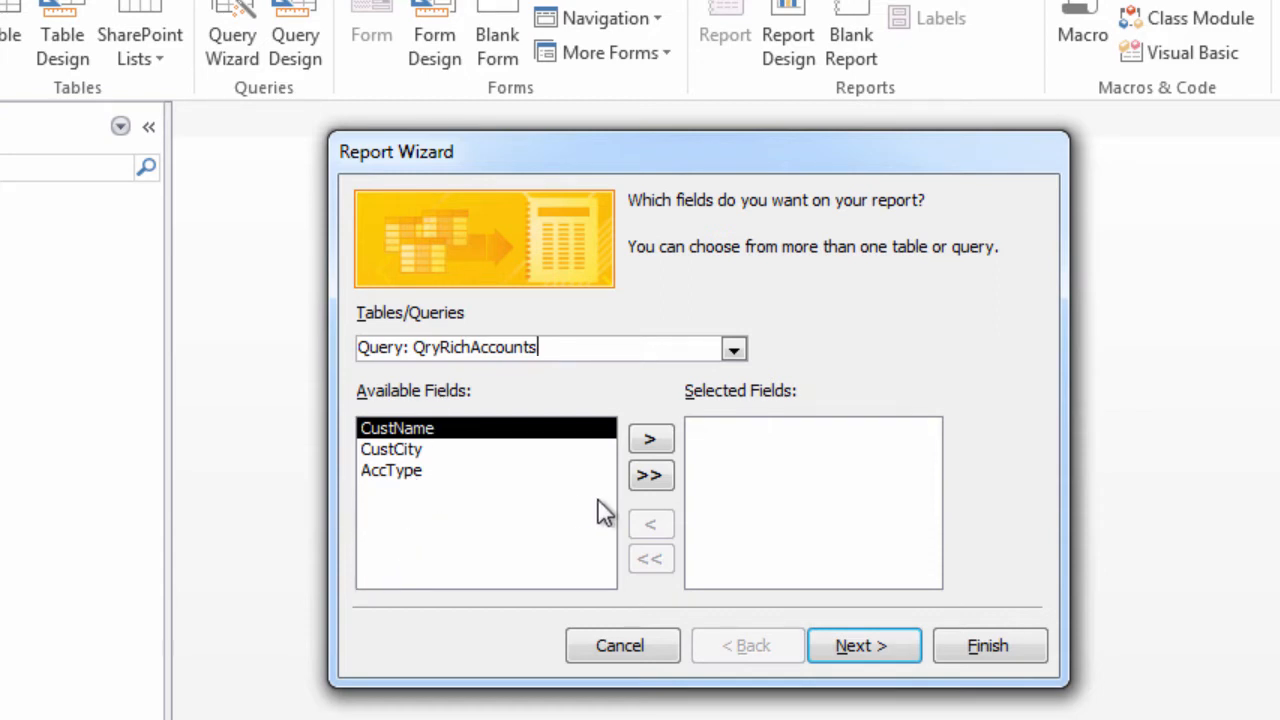
pyautogui.click(650, 478)
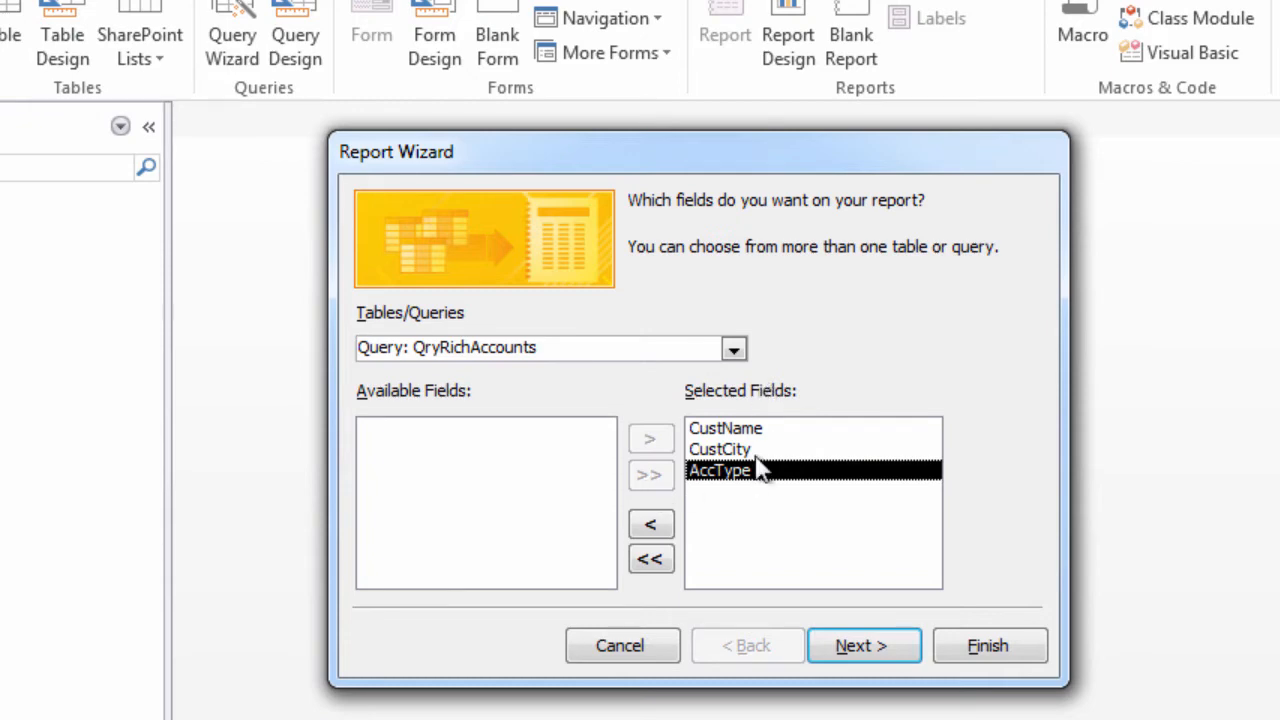
pyautogui.click(852, 655)
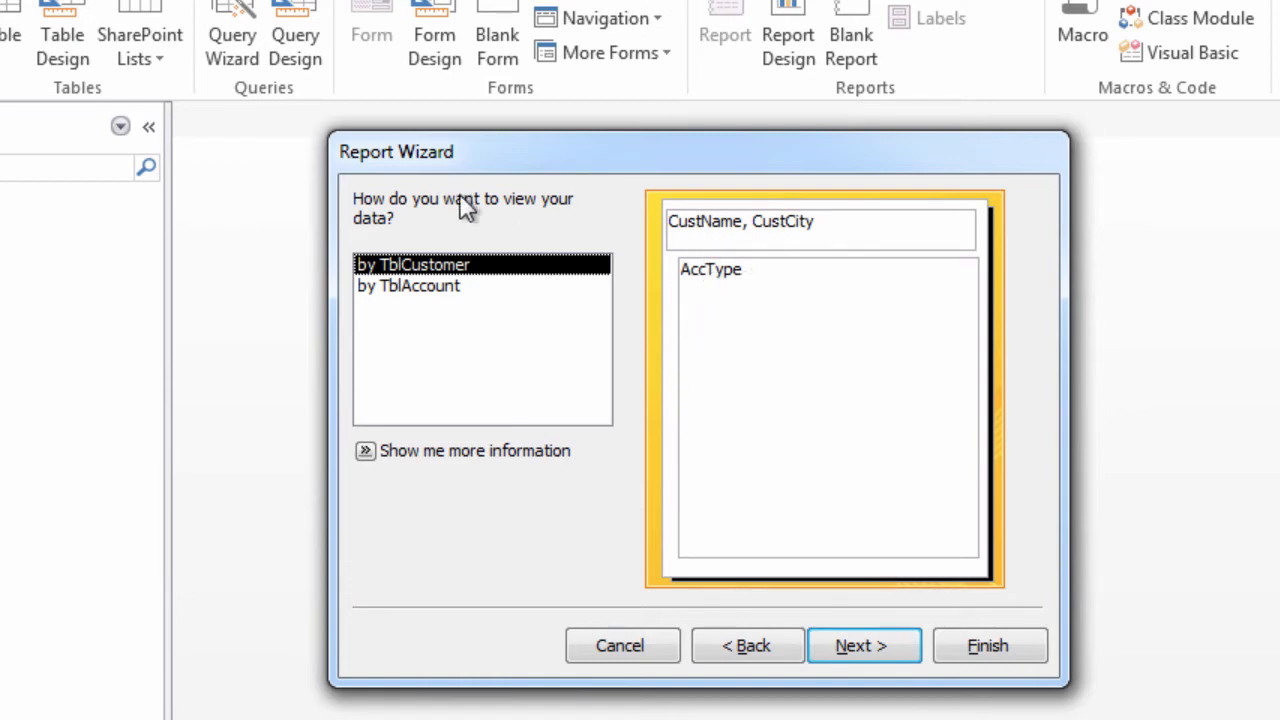
# Compare the ways of viewing the report data and choose the view by TblCustomer.
pyautogui.click(440, 290)
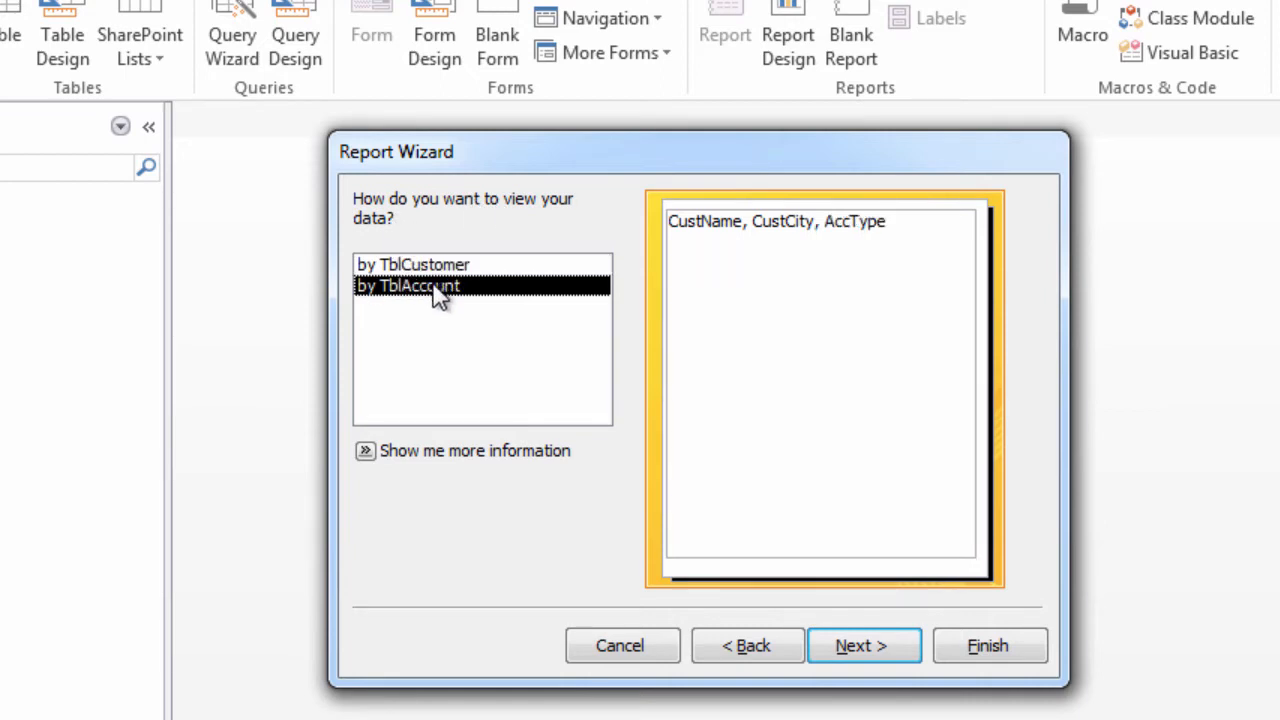
pyautogui.click(436, 270)
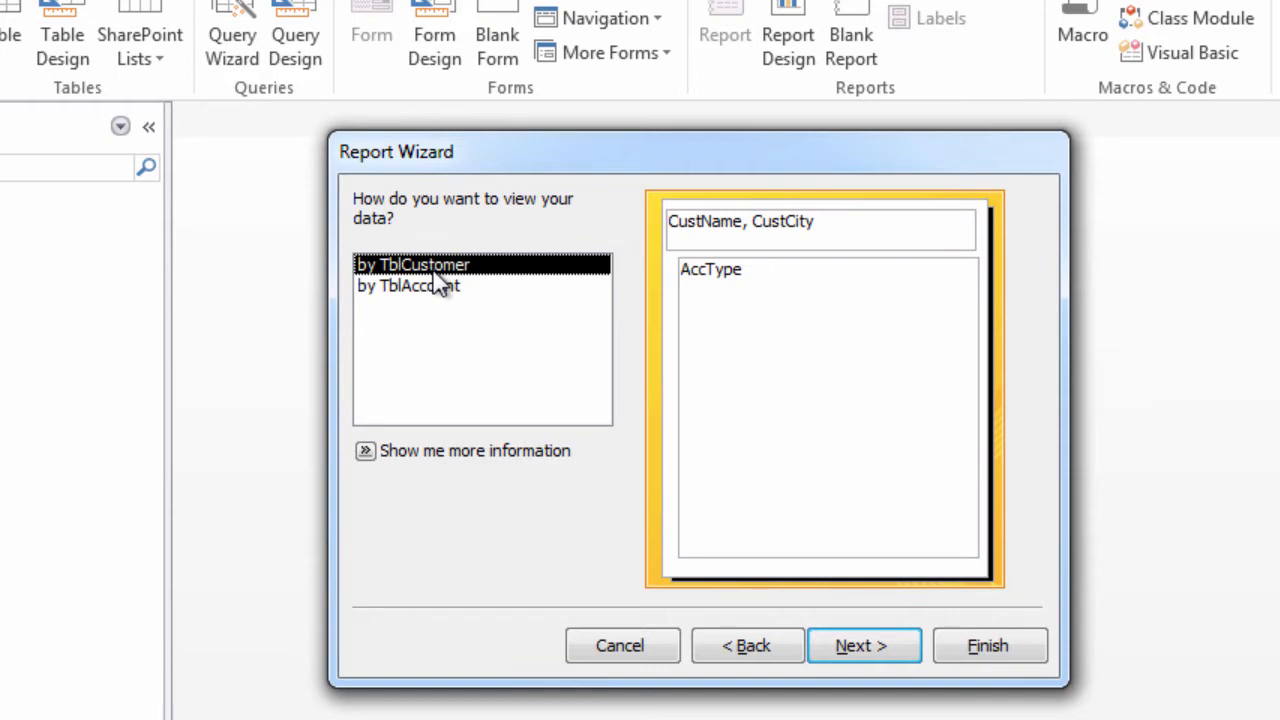
pyautogui.click(855, 647)
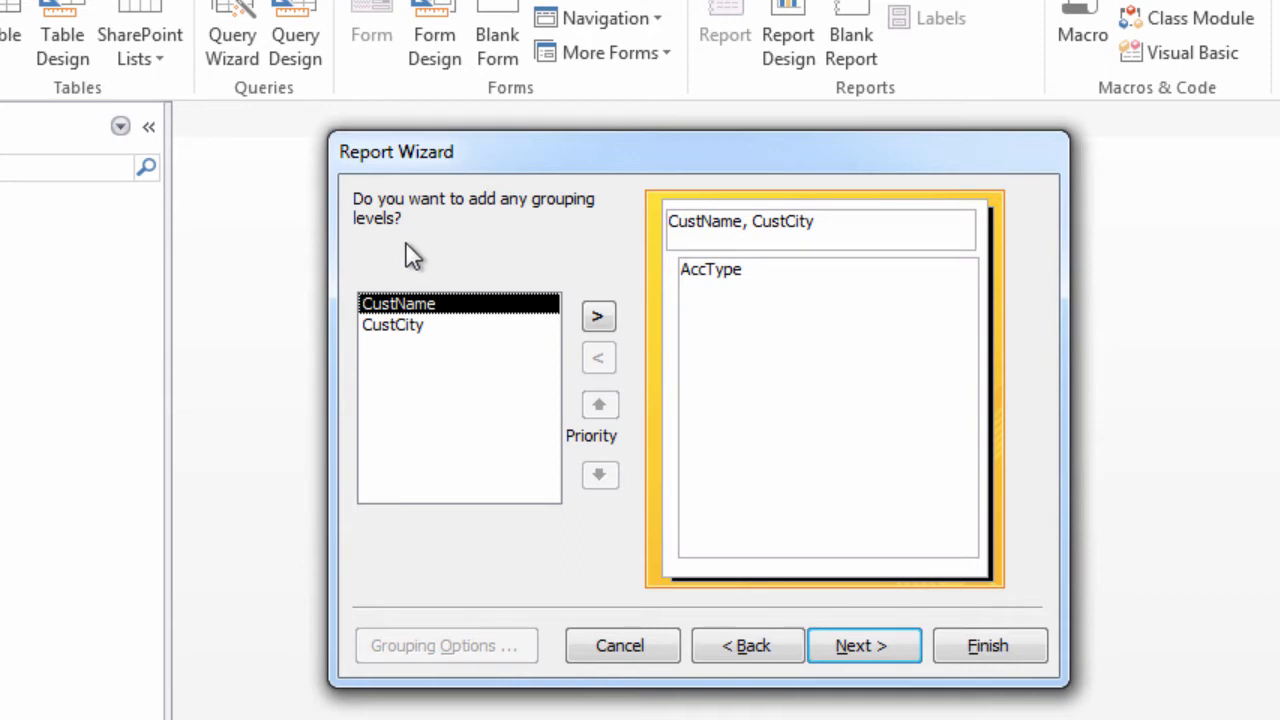
# Add CustCity as a grouping level and leave the detail records without a sort field.
pyautogui.click(410, 327)
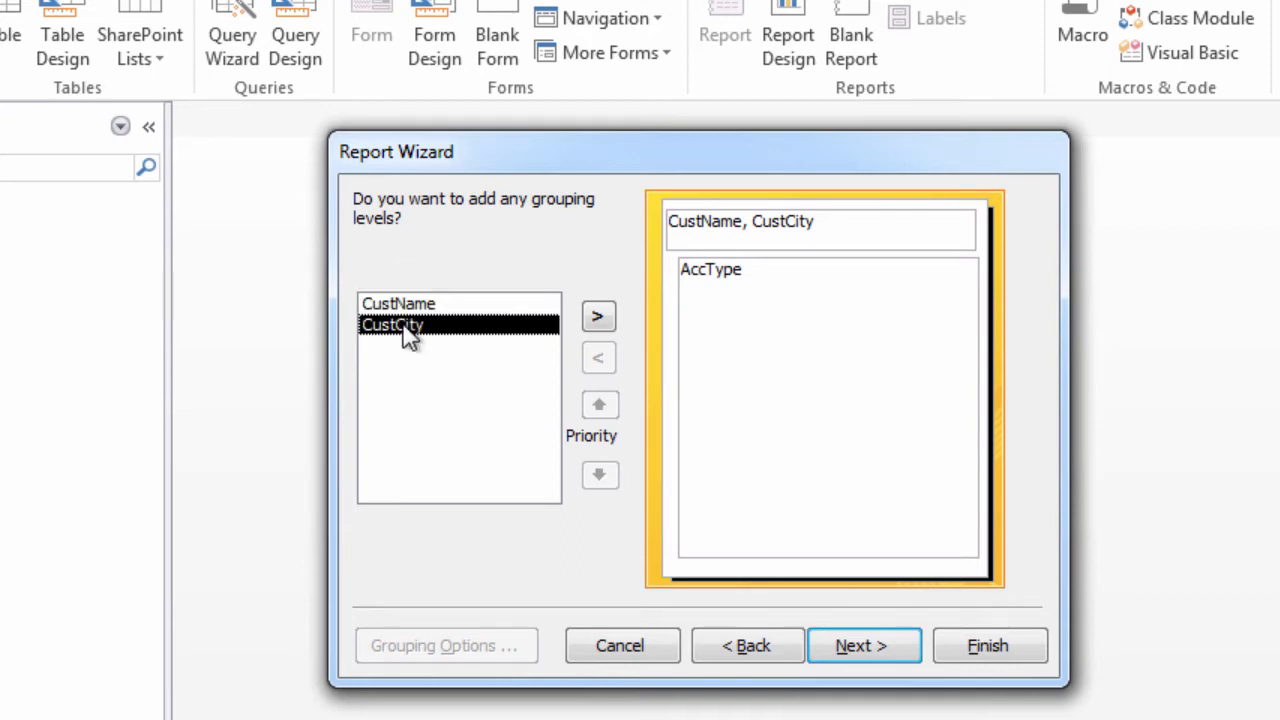
pyautogui.click(599, 319)
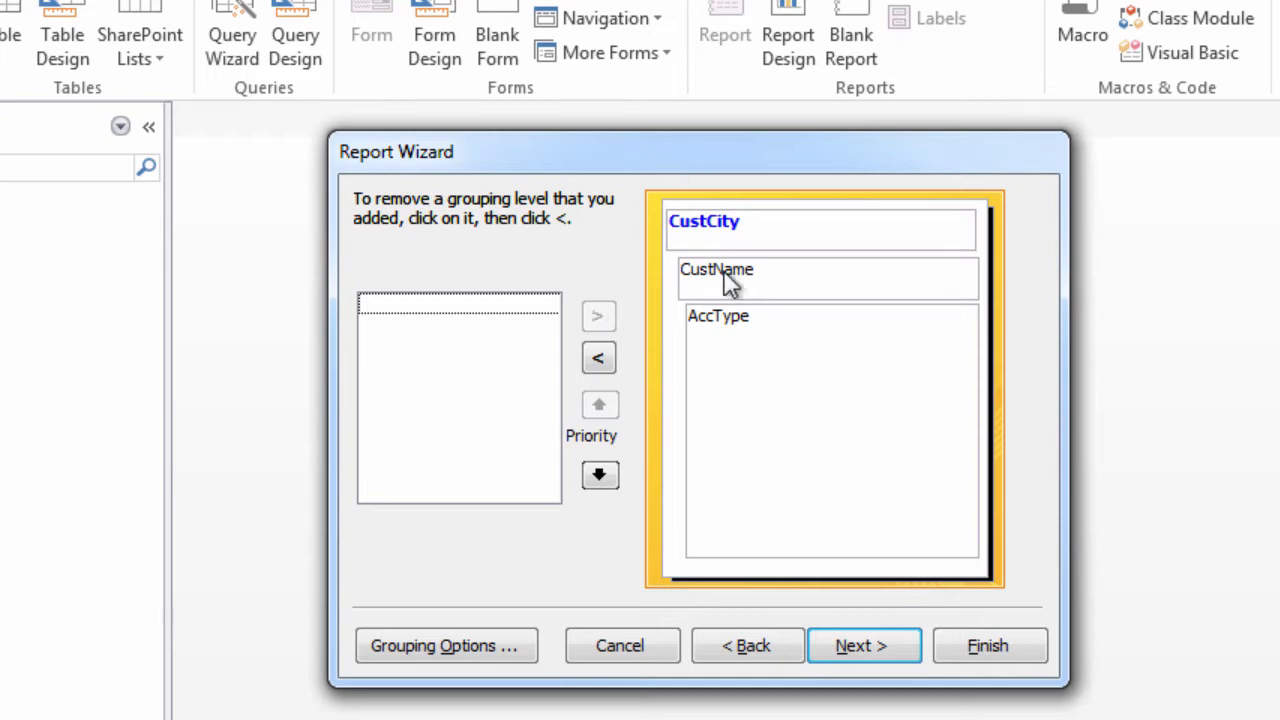
pyautogui.click(862, 646)
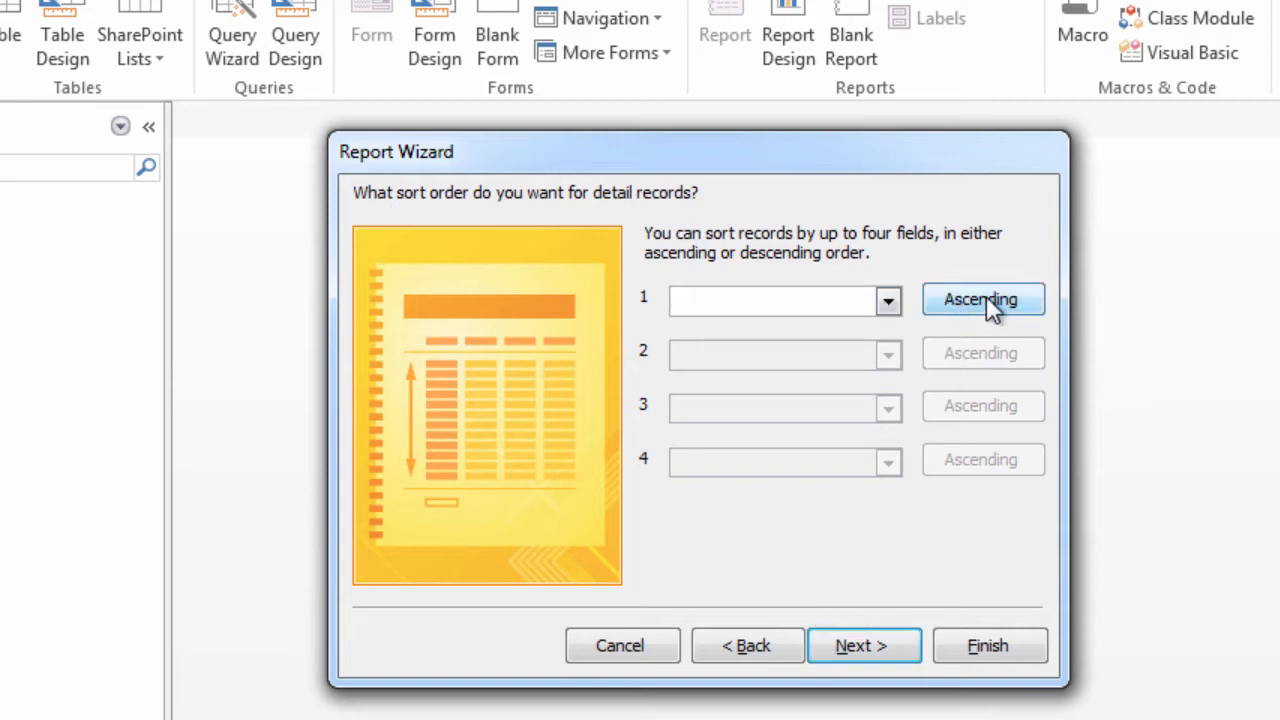
pyautogui.click(848, 646)
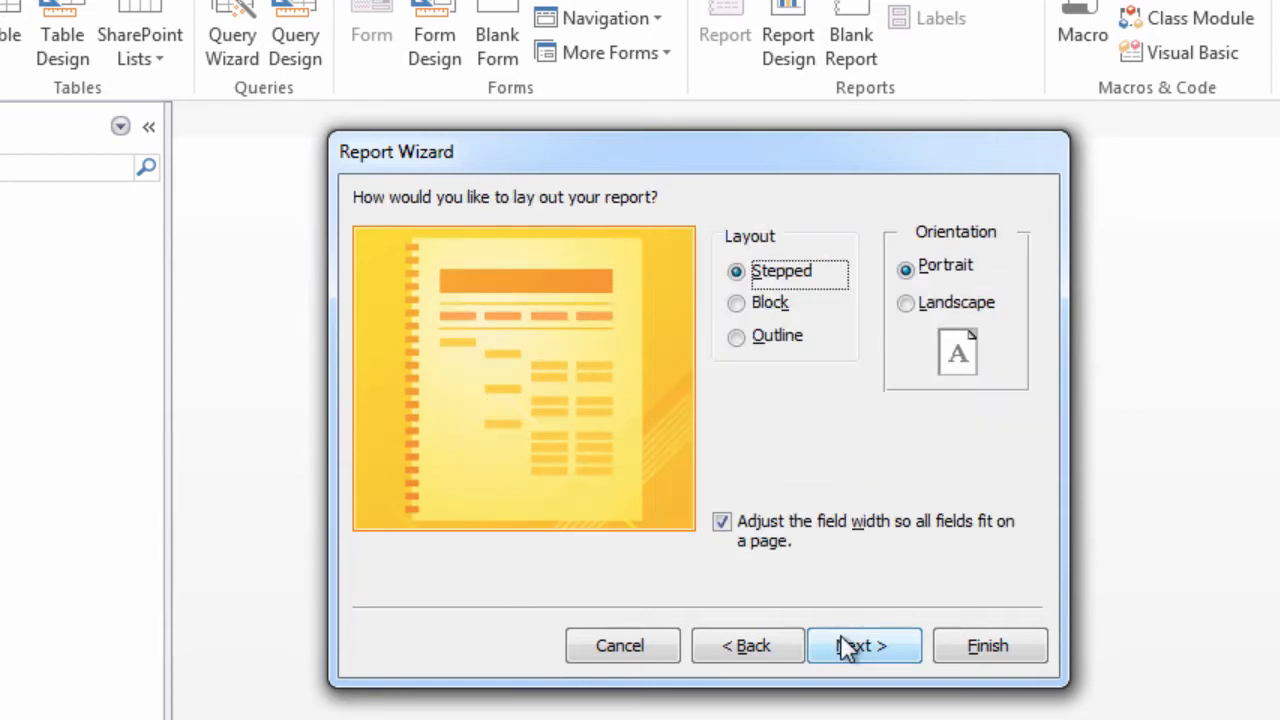
# Compare the report's layout and orientation options, and settle on Stepped layout with Portrait orientation.
pyautogui.click(787, 303)
pyautogui.click(787, 338)
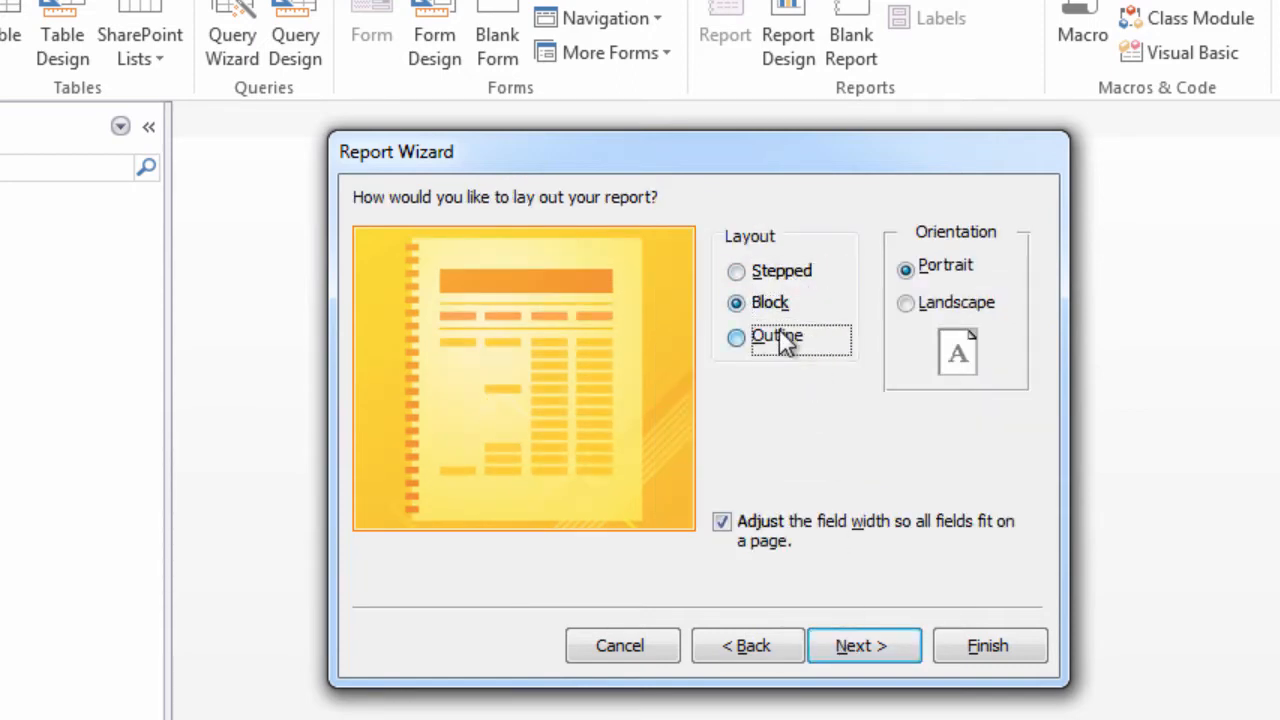
pyautogui.click(780, 286)
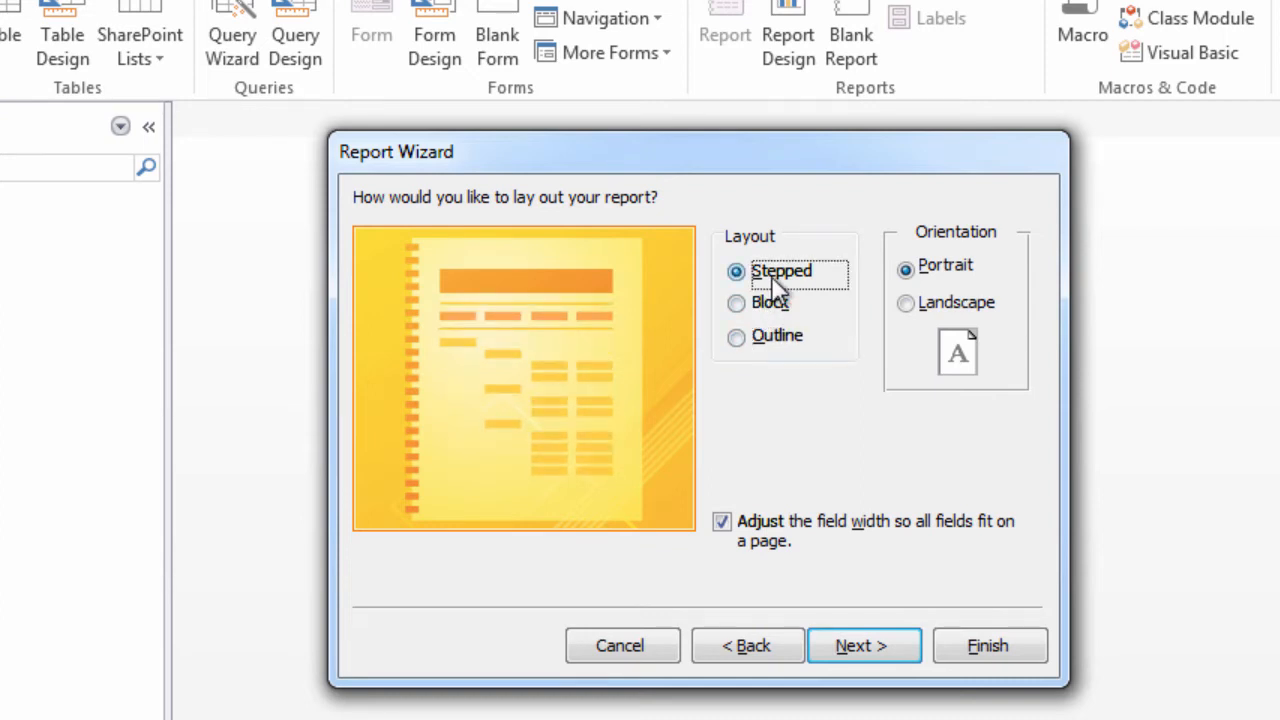
pyautogui.click(776, 312)
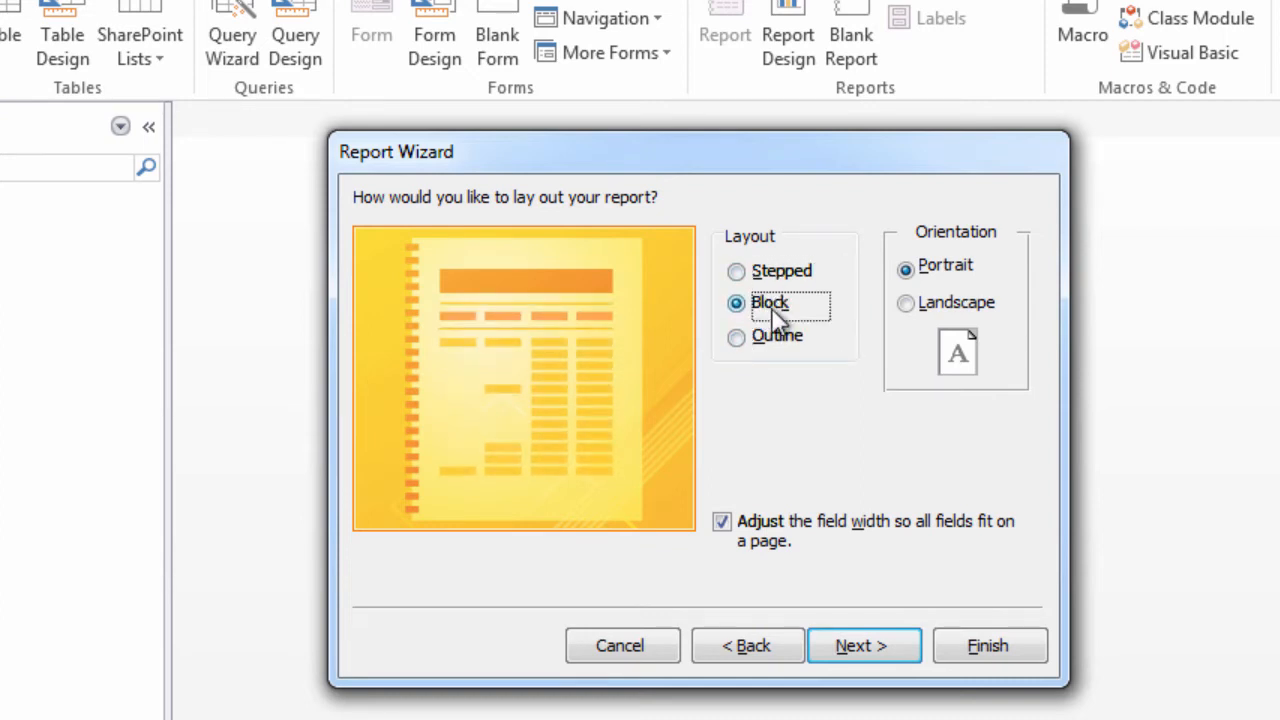
pyautogui.click(772, 340)
pyautogui.click(772, 280)
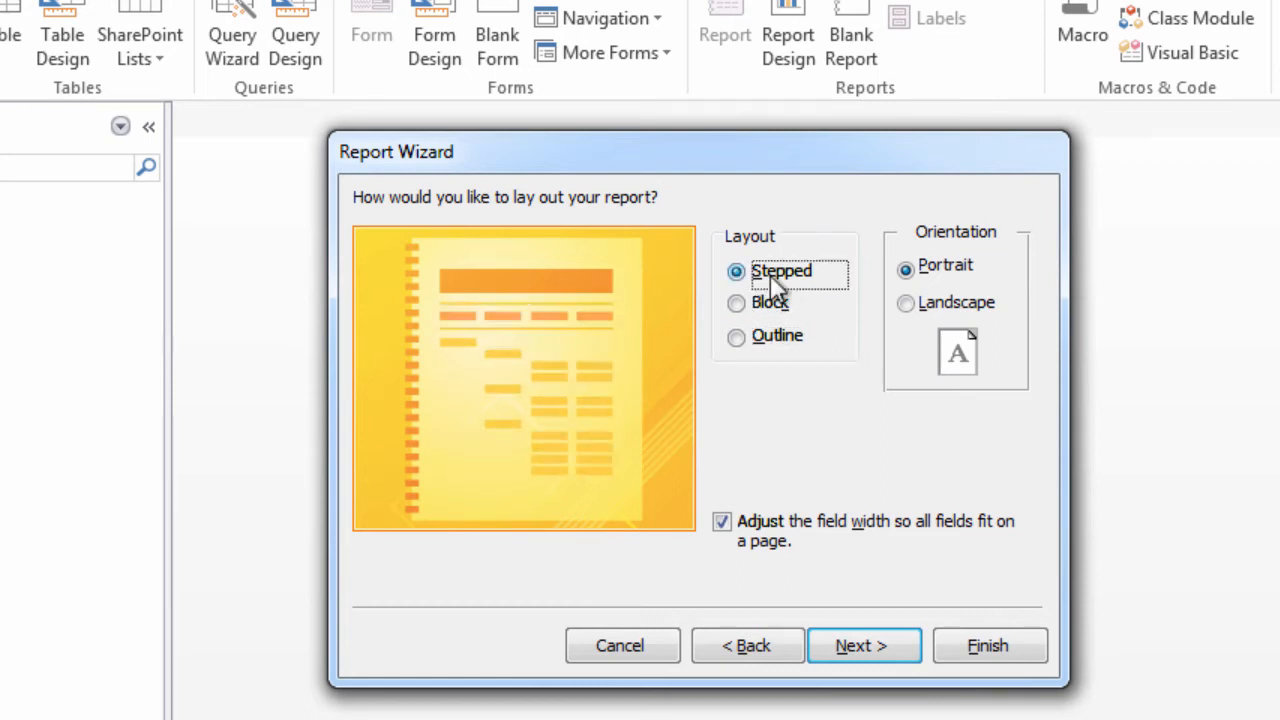
pyautogui.click(933, 302)
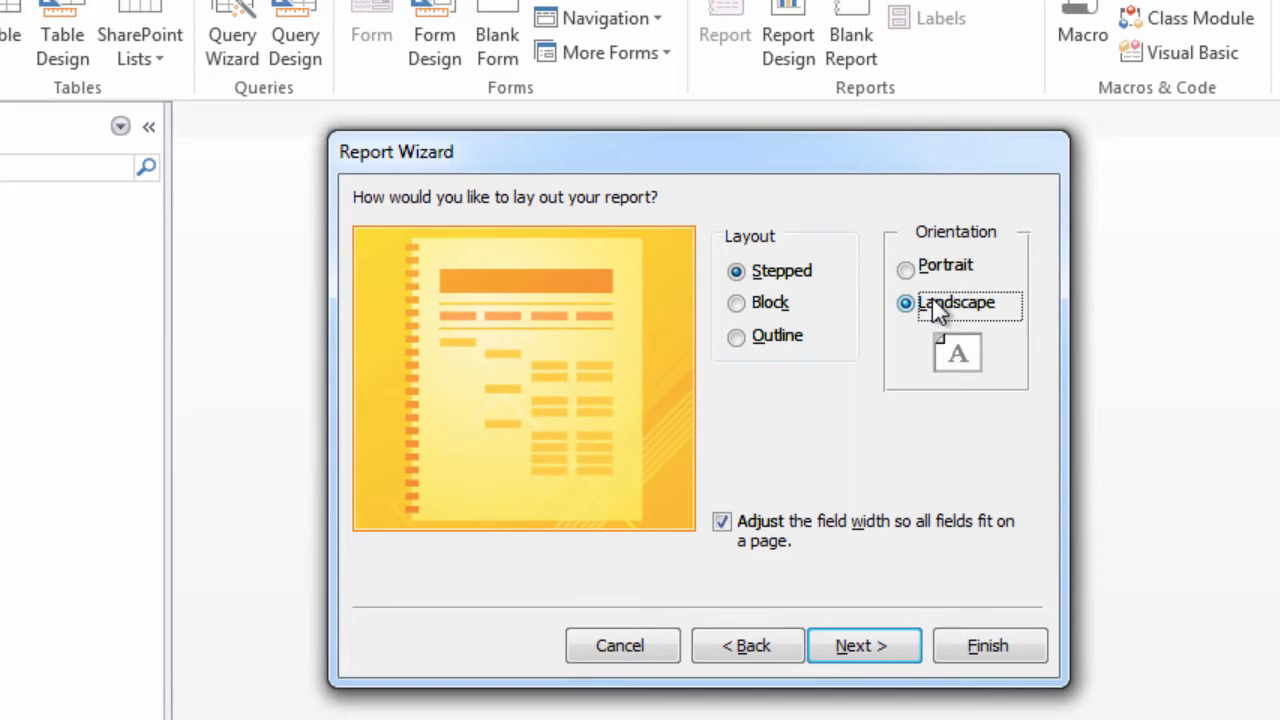
pyautogui.click(935, 267)
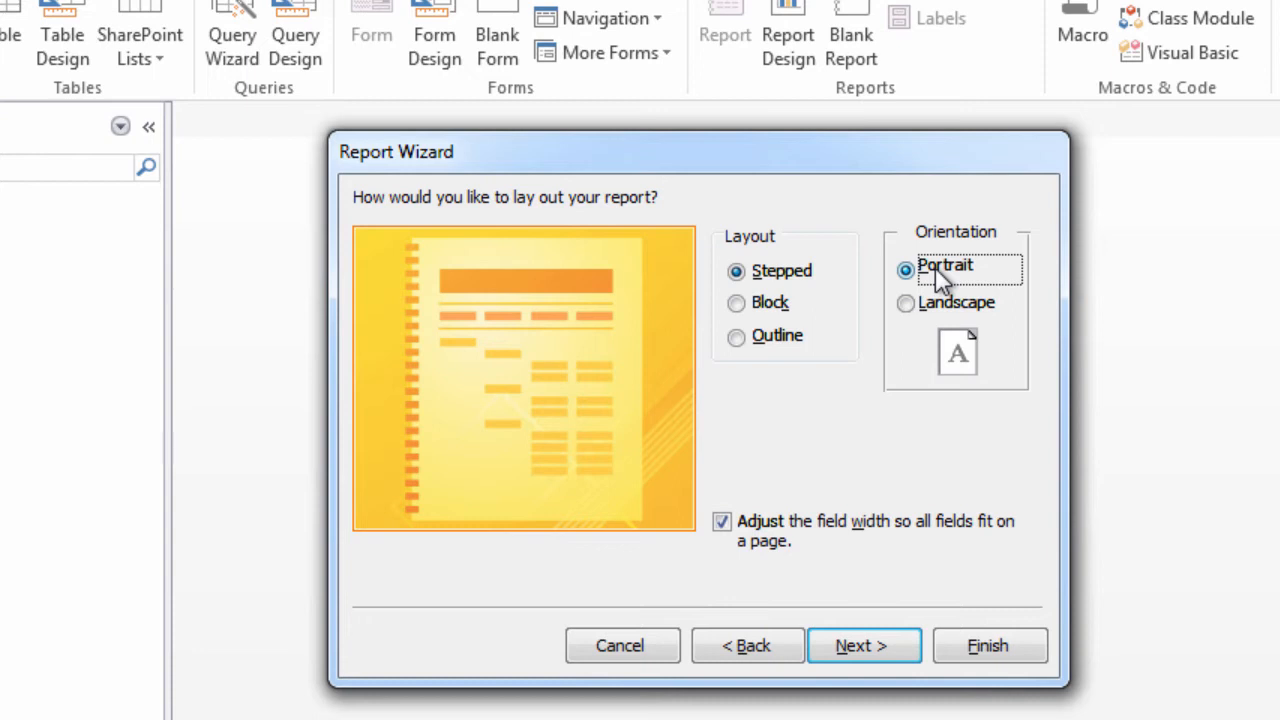
pyautogui.click(858, 647)
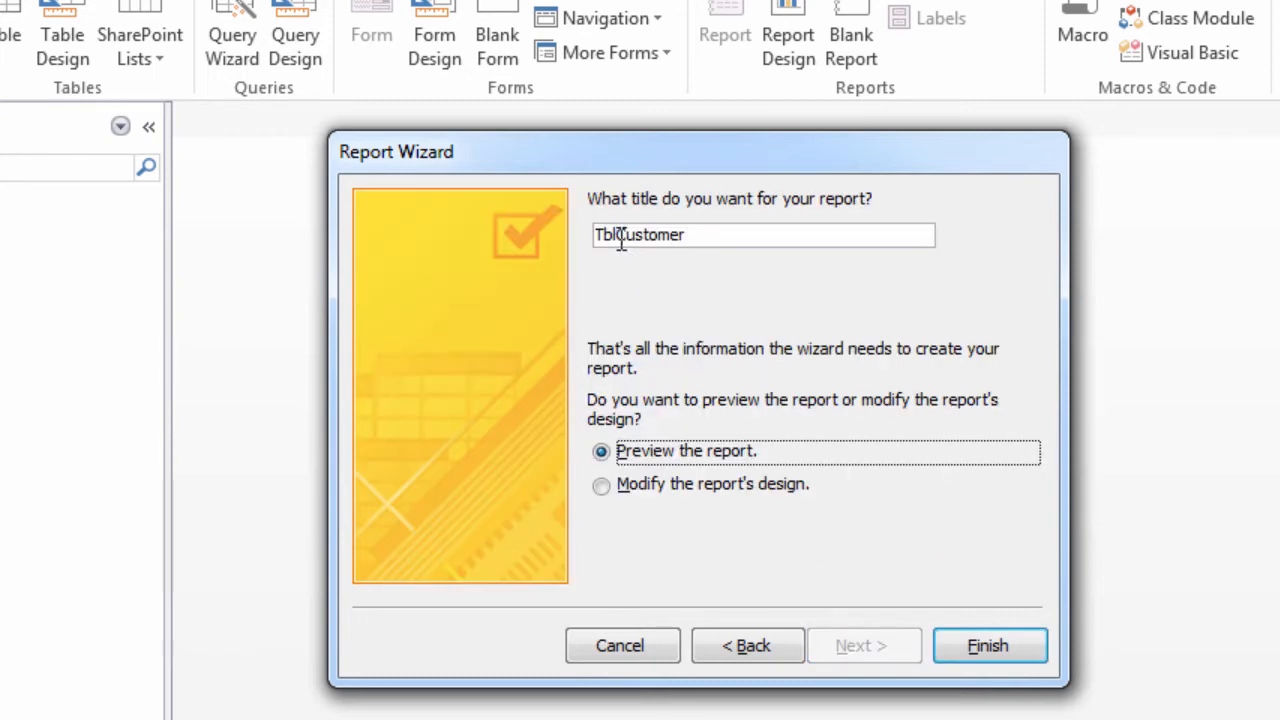
# Title the report RptRichAccounts and finish the wizard with the report preview.
pyautogui.click(620, 240)
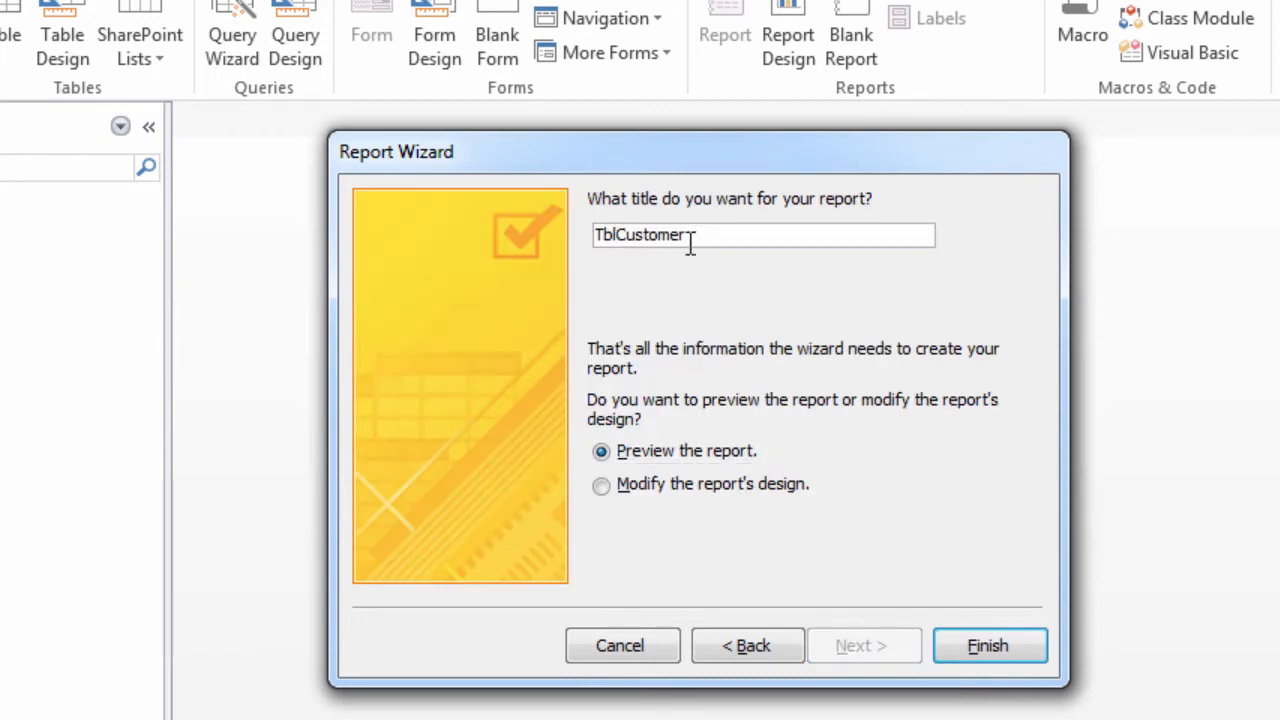
pyautogui.moveTo(690, 245); pyautogui.dragTo(545, 216)
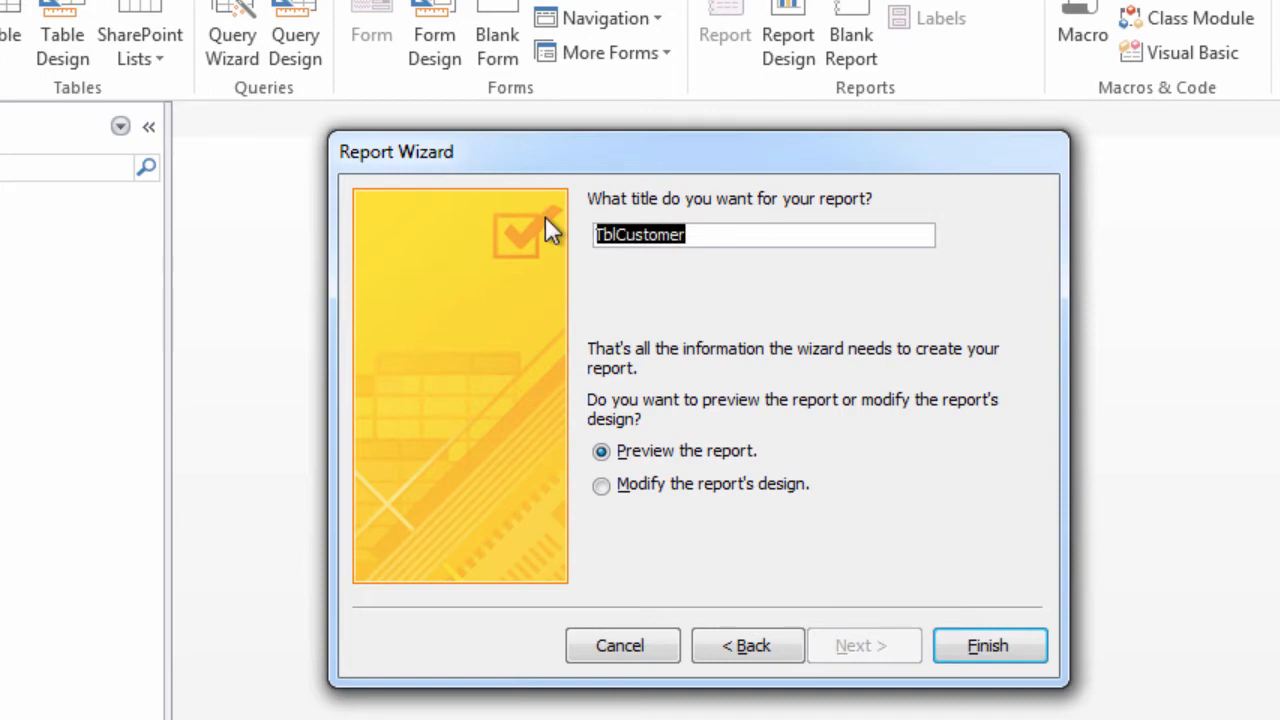
pyautogui.write('Rpt')
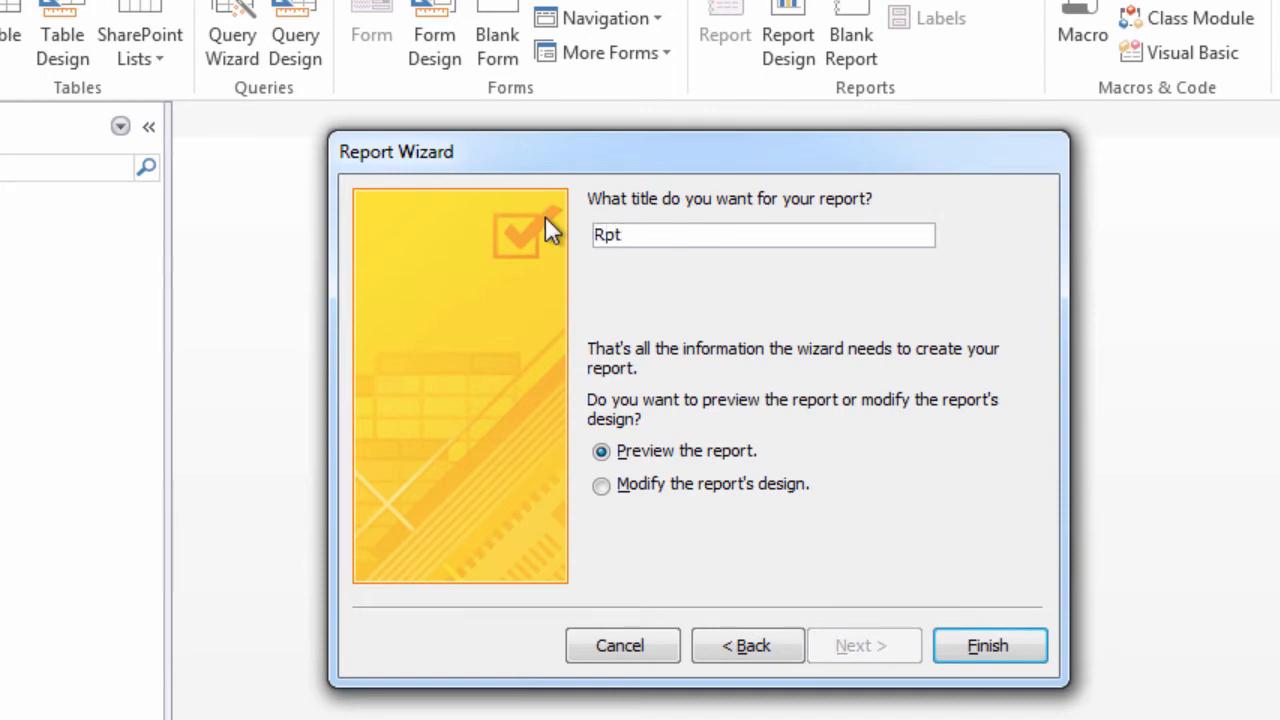
pyautogui.write('RichAccounts')
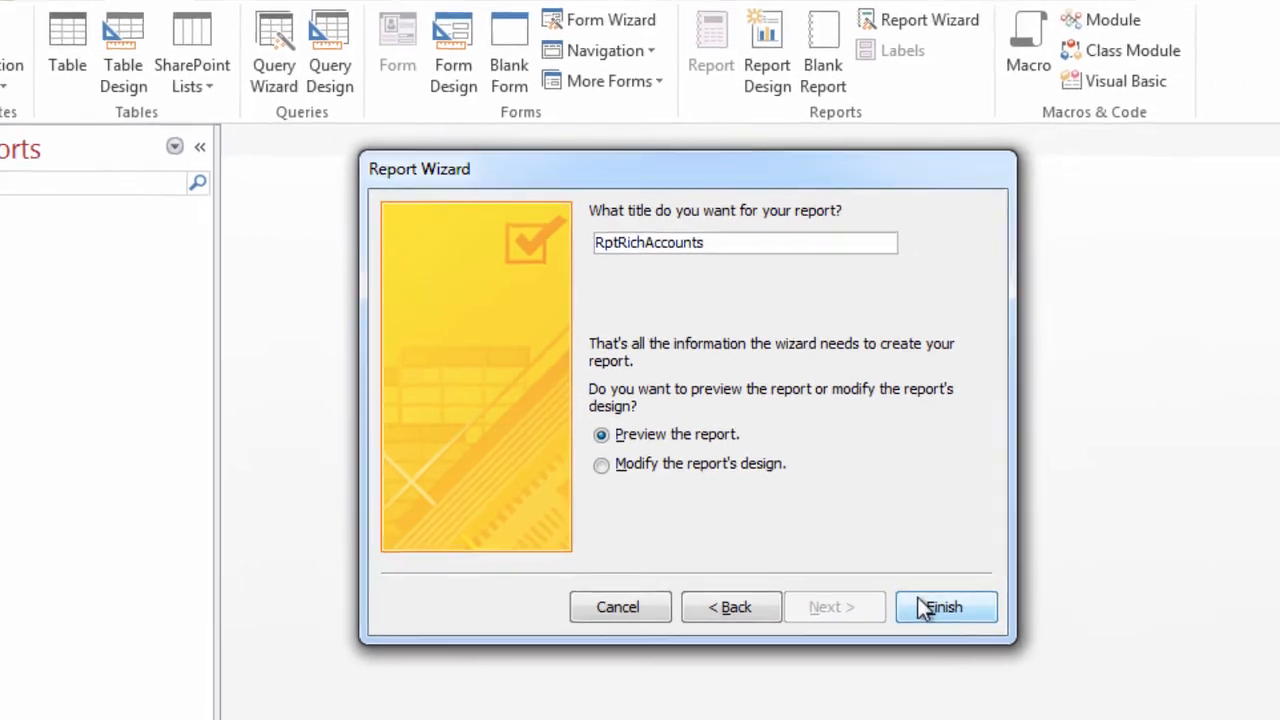
pyautogui.click(920, 605)
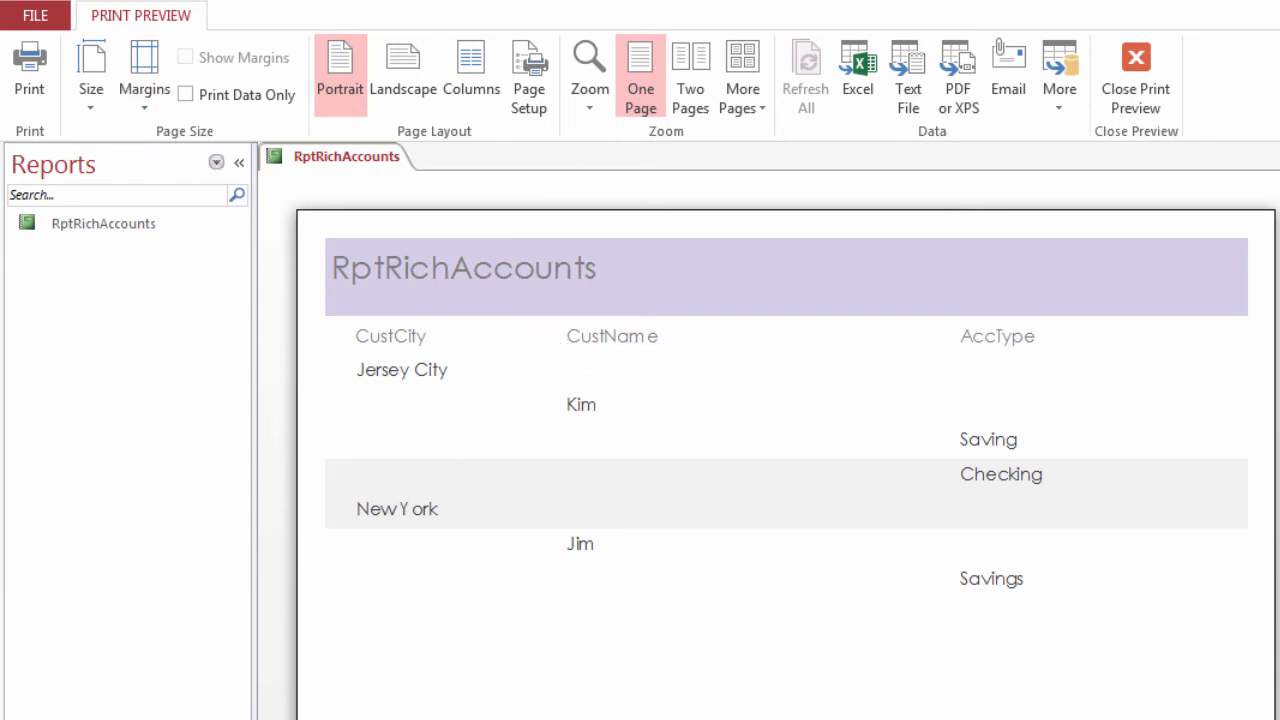
# Close the print preview, reopen the RptRichAccounts report and switch it to Design View.
pyautogui.hotkey('ctrl', 'w')
pyautogui.click(97, 232)
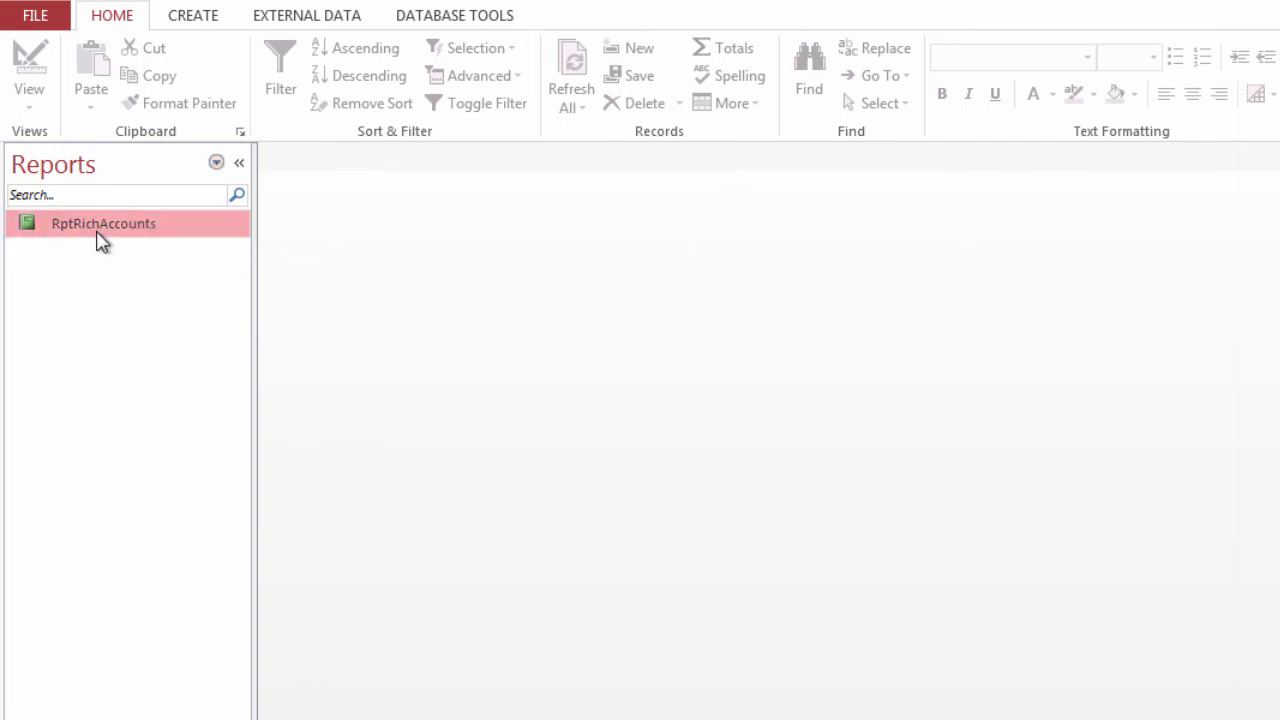
pyautogui.doubleClick(97, 232)
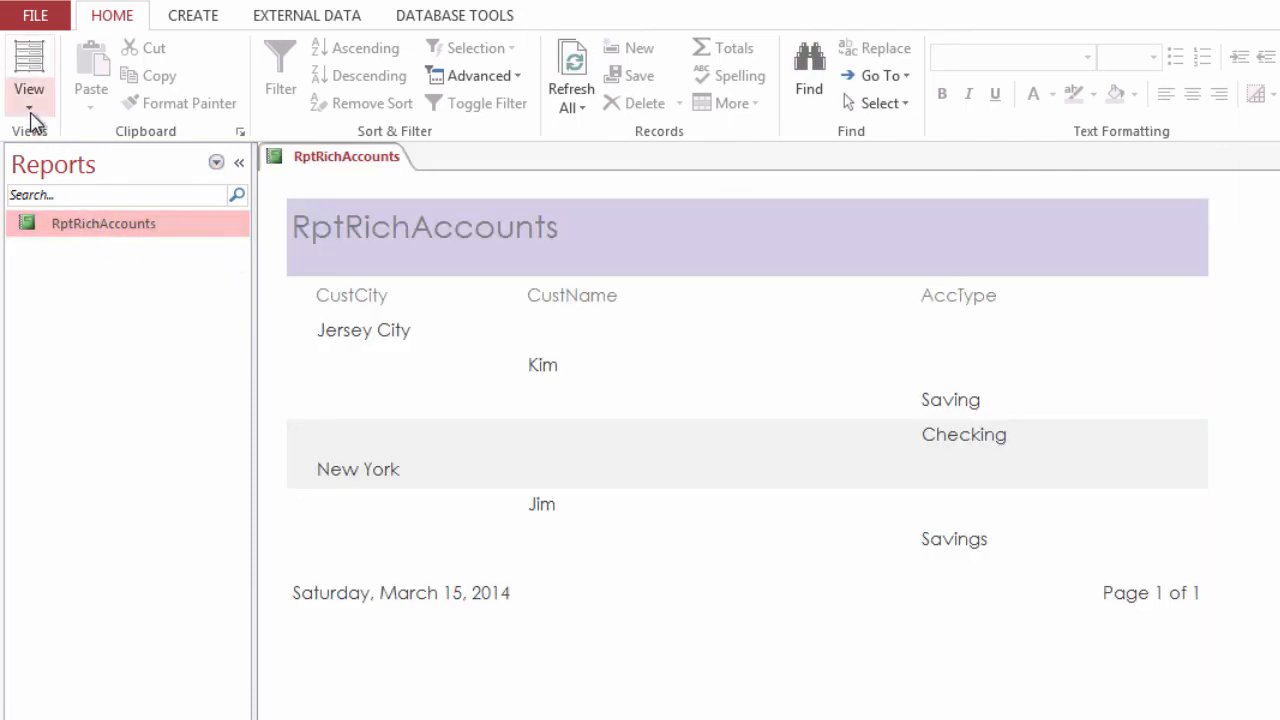
pyautogui.click(31, 114)
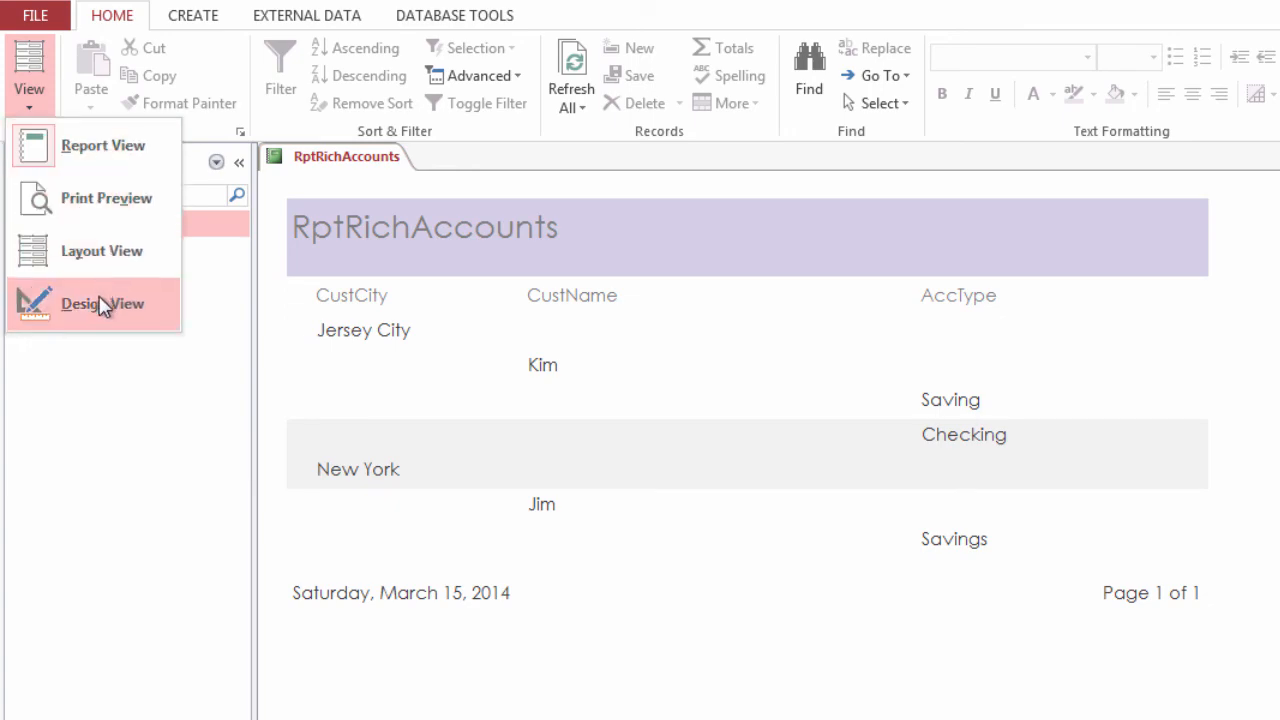
pyautogui.click(104, 303)
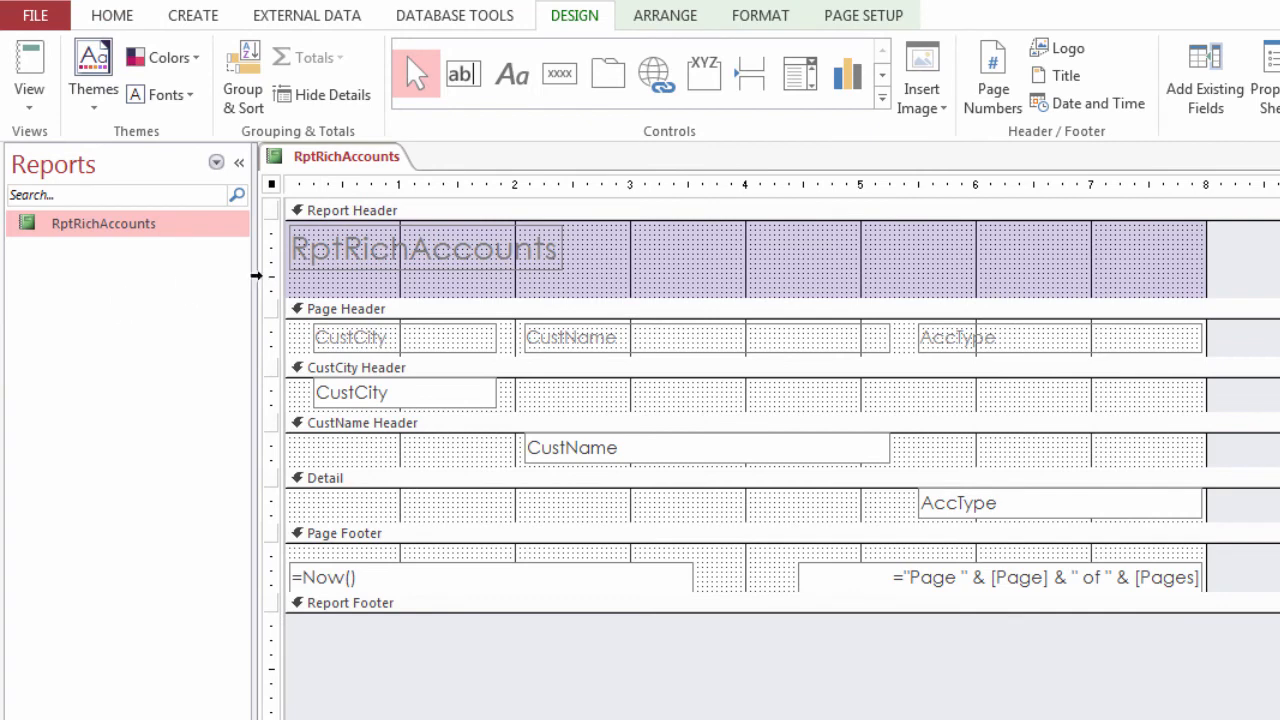
# Change the title label in the report header to "List of Wealthy Accounts".
pyautogui.click(345, 258)
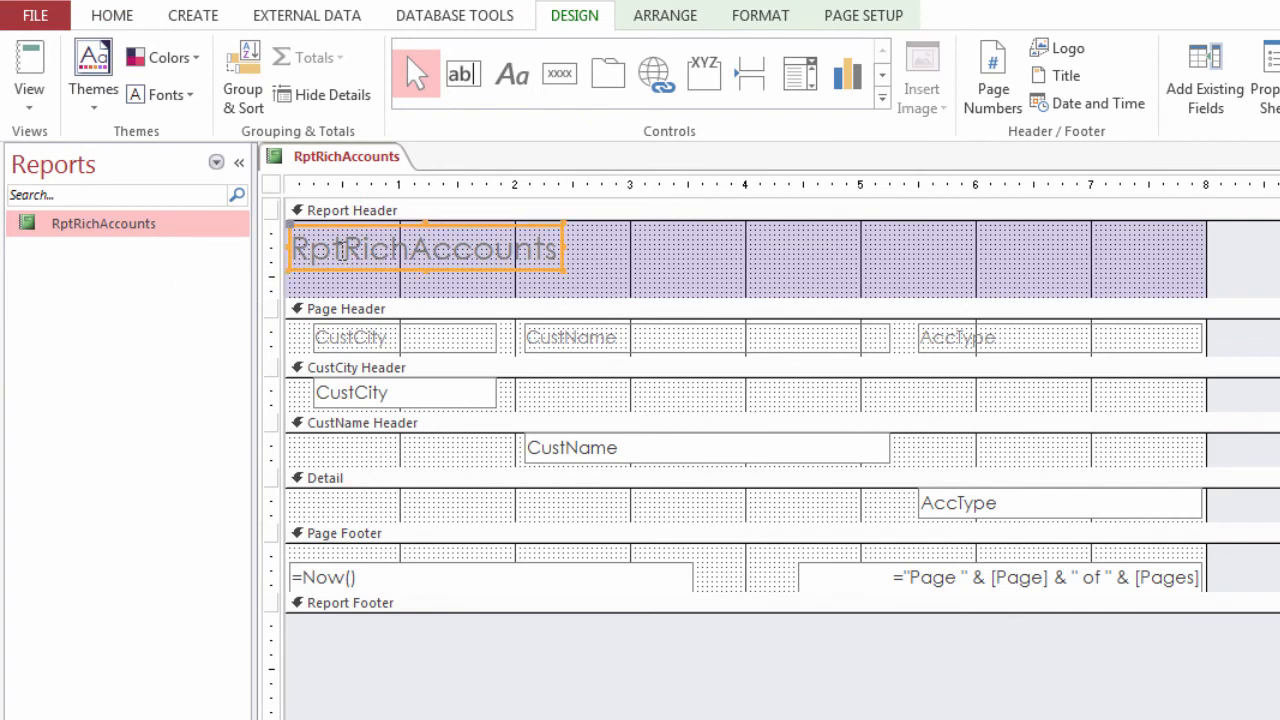
pyautogui.click(345, 248)
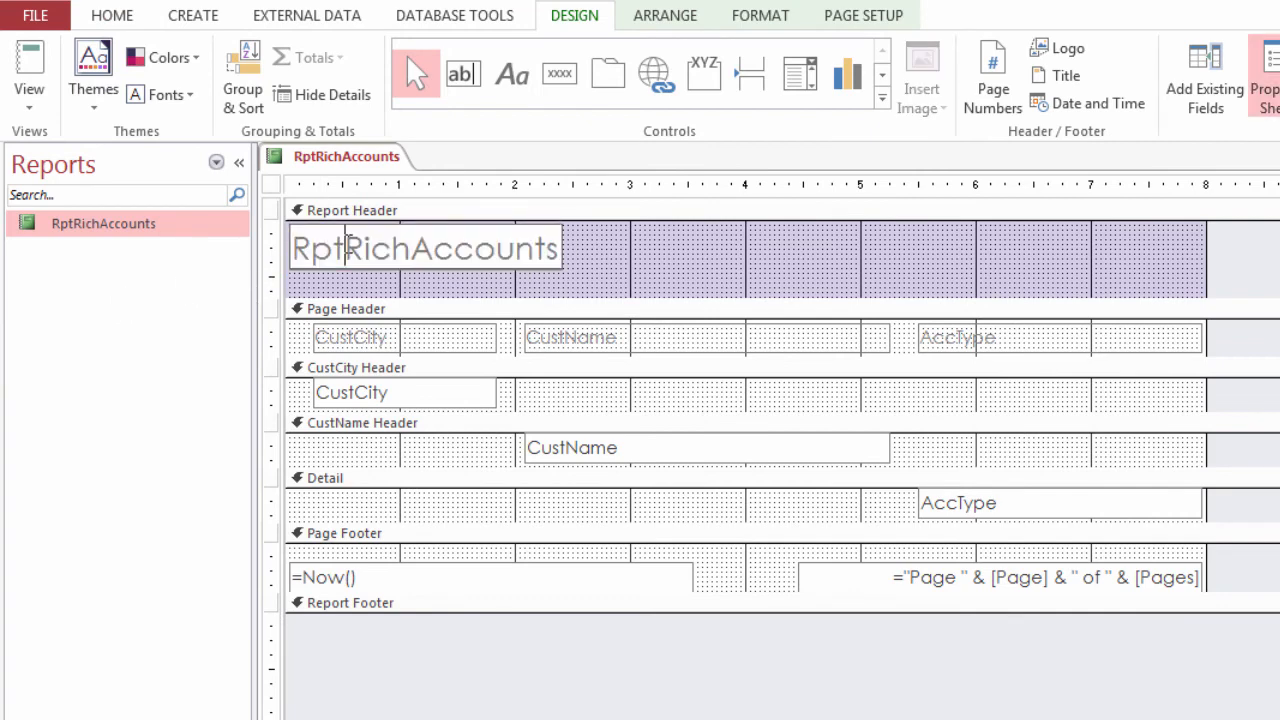
pyautogui.press('BackSpace')
pyautogui.press('BackSpace')
pyautogui.press('BackSpace')
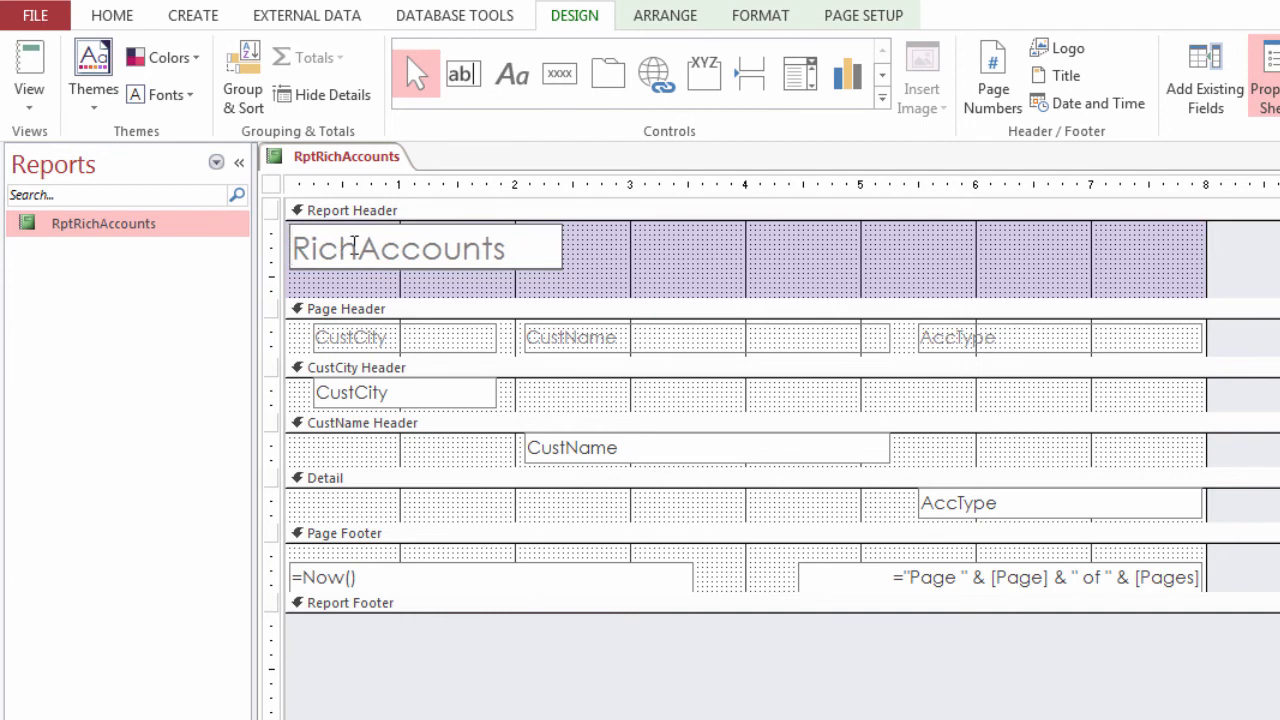
pyautogui.write('List')
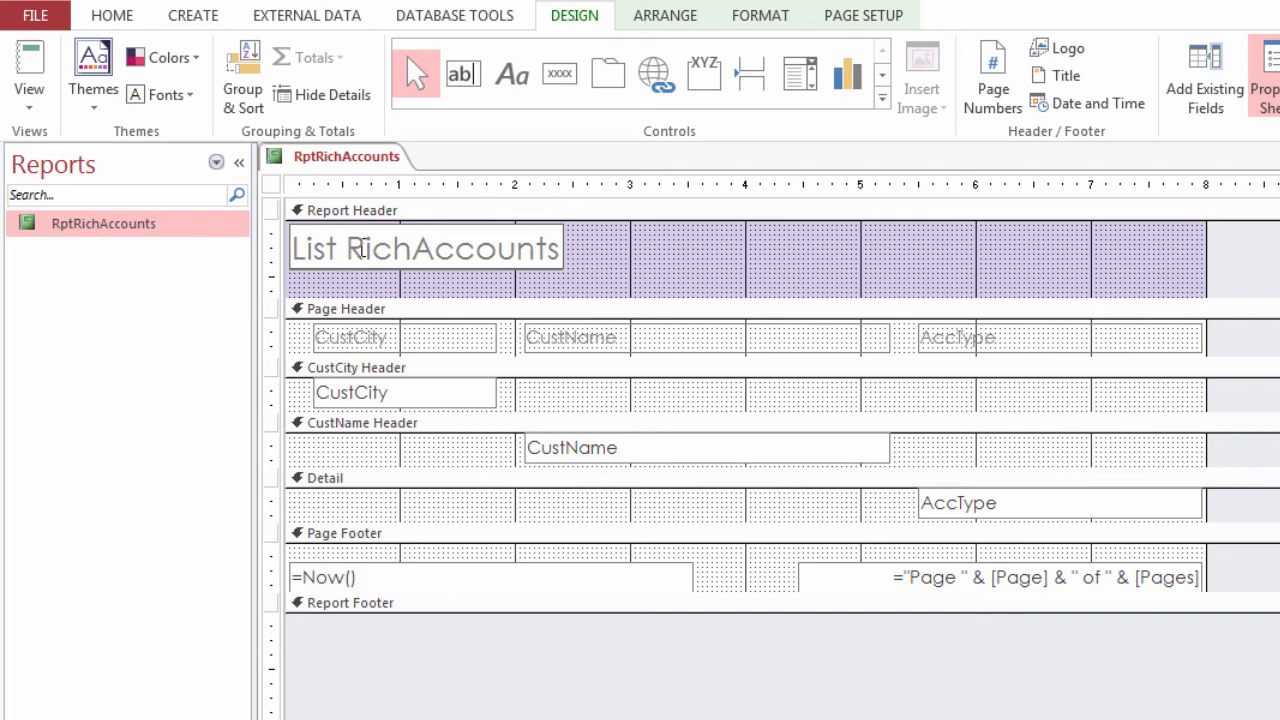
pyautogui.write('of ')
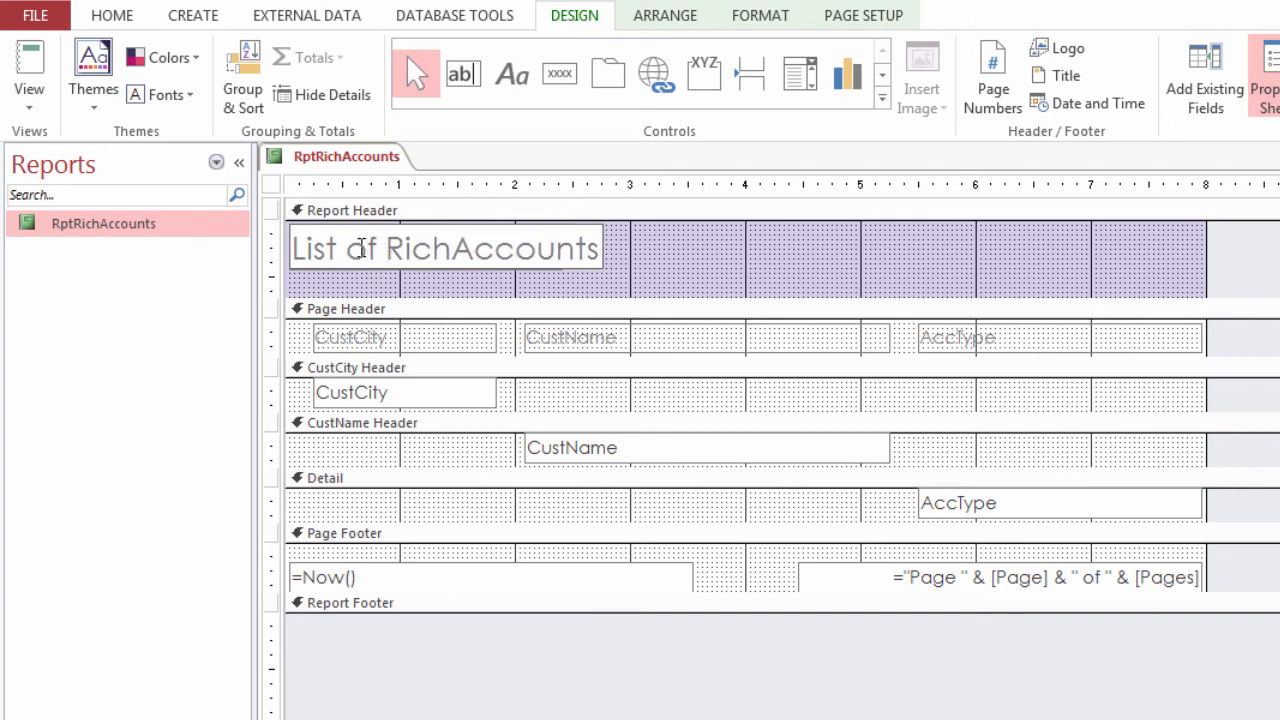
pyautogui.write('Wealthy')
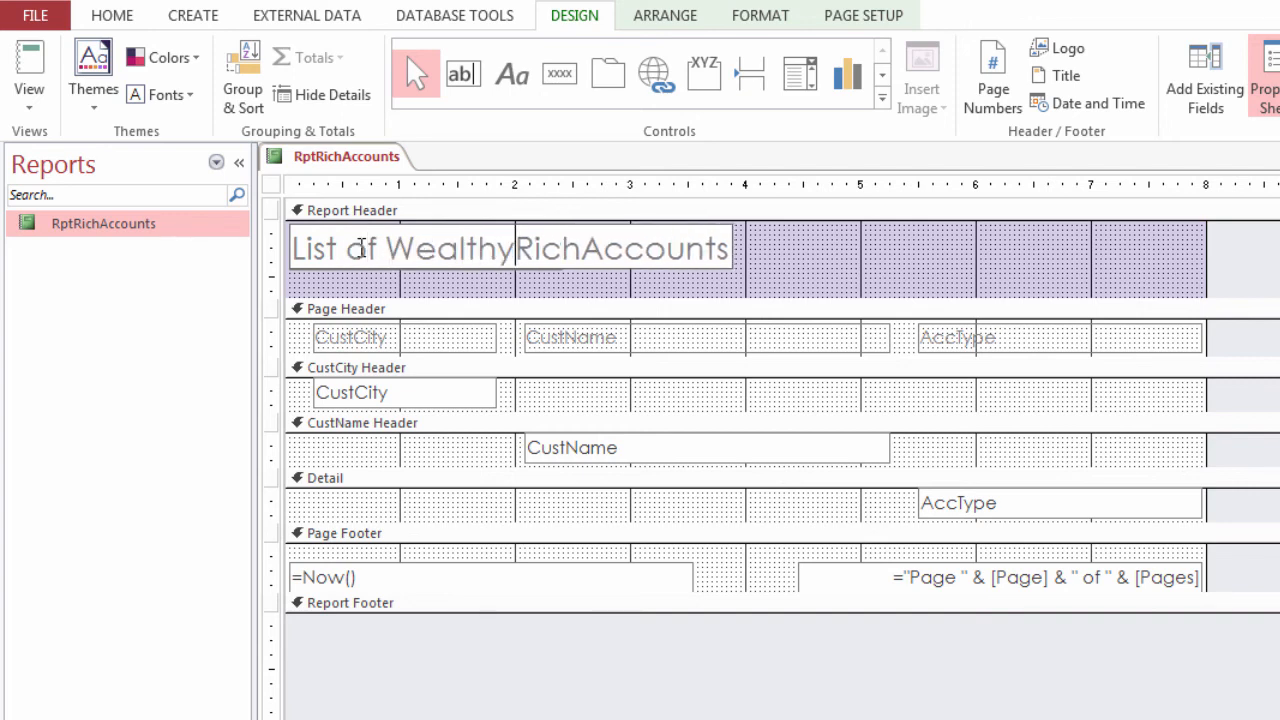
pyautogui.press('Right')
pyautogui.press('Right')
pyautogui.press('Right')
pyautogui.press('Right')
pyautogui.press('BackSpace')
pyautogui.press('BackSpace')
pyautogui.press('BackSpace')
pyautogui.press('BackSpace')
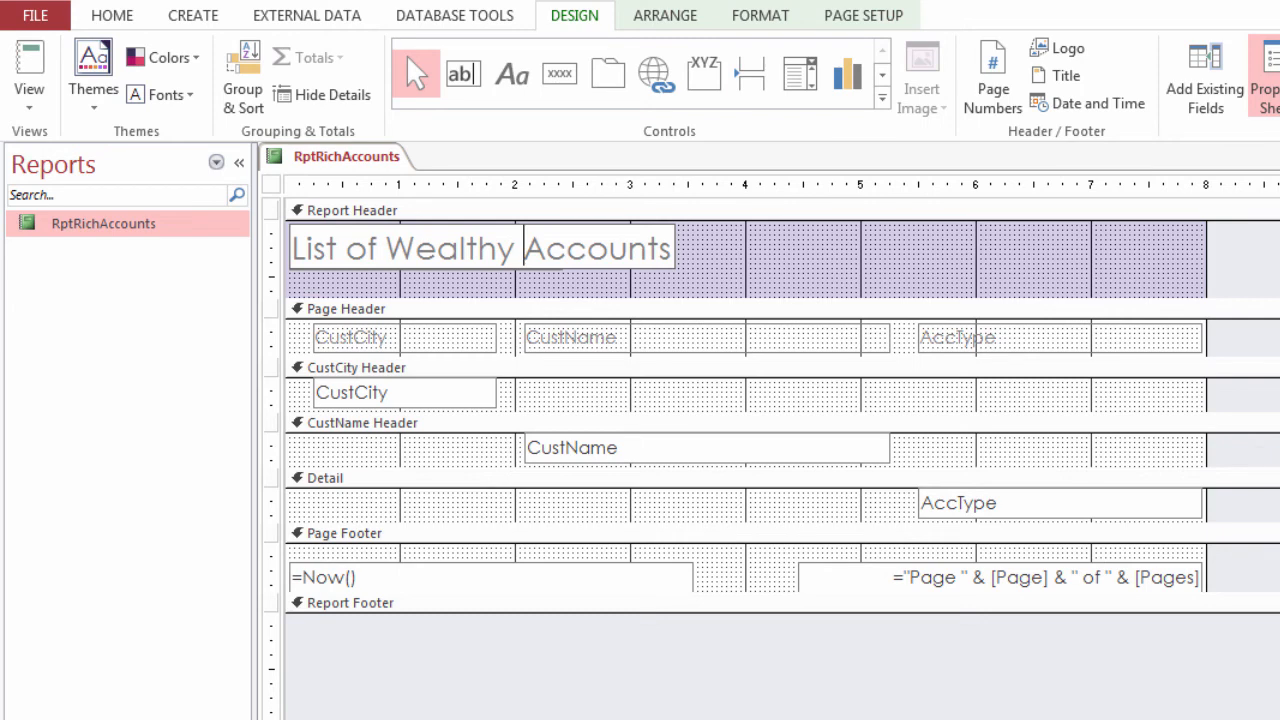
pyautogui.press('Return')
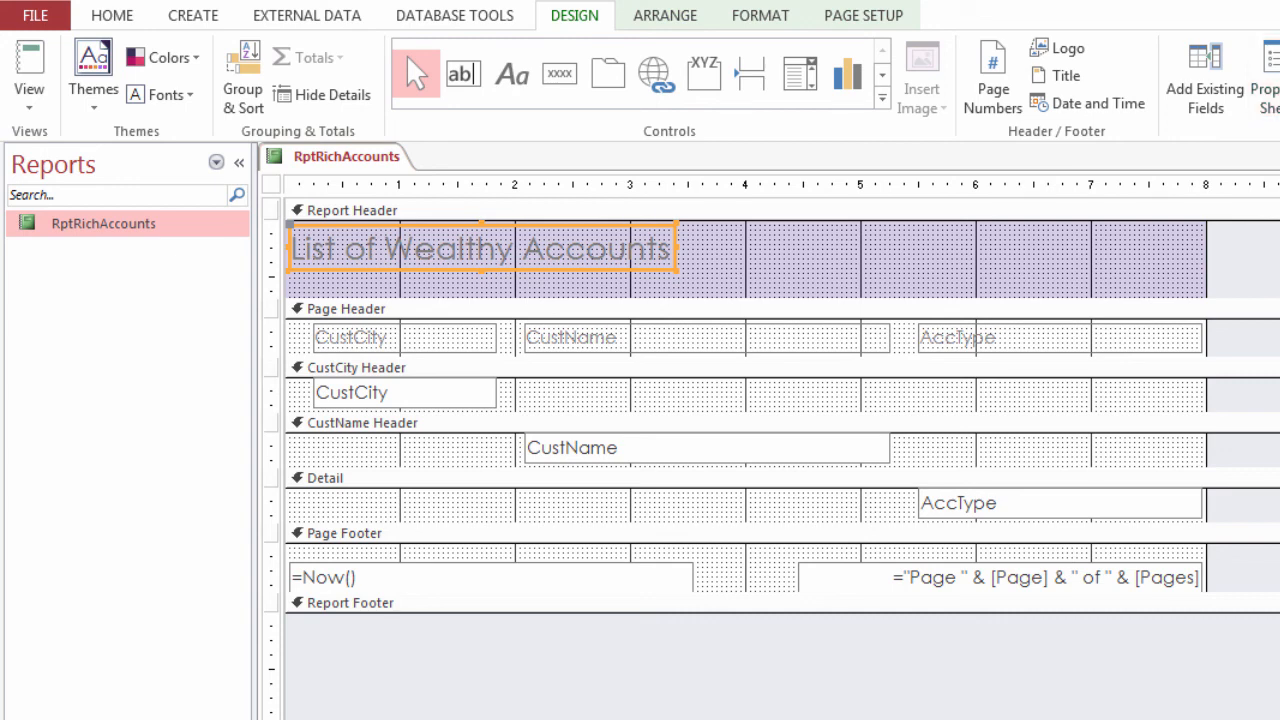
# Close the RptRichAccounts report with its design changes saved, and reopen it in Report View.
pyautogui.hotkey('ctrl', 'w')
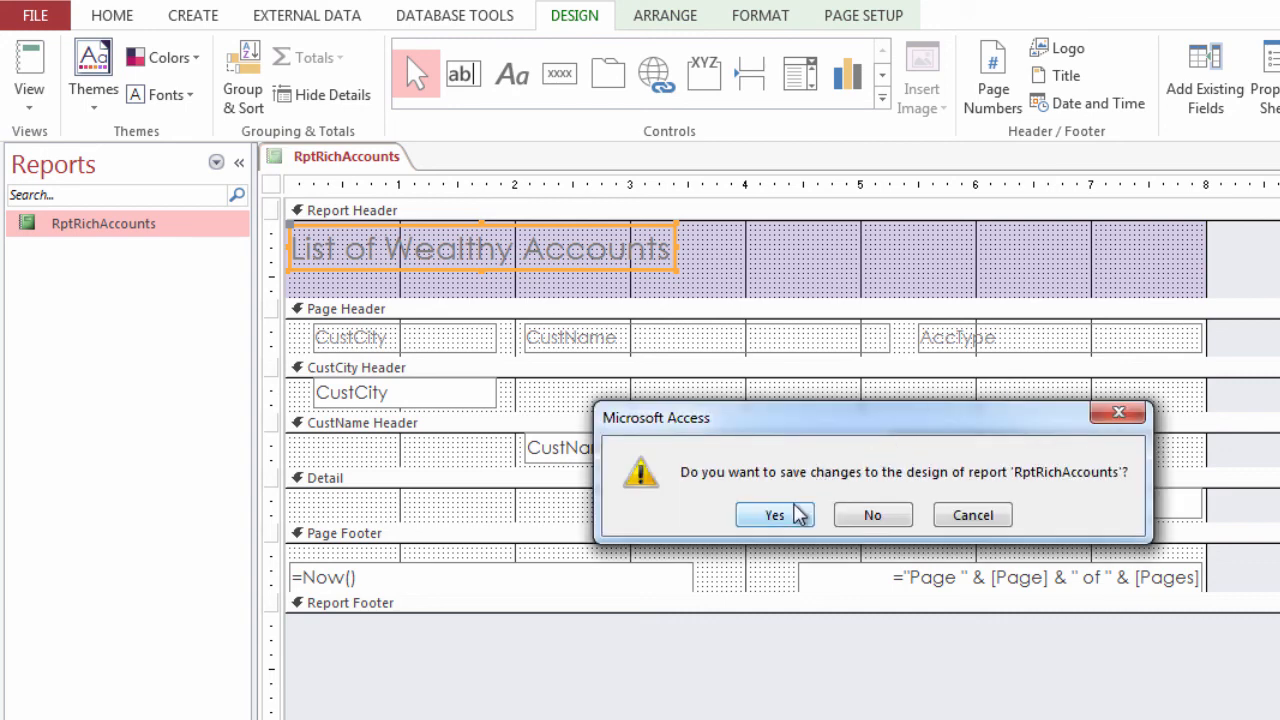
pyautogui.click(775, 514)
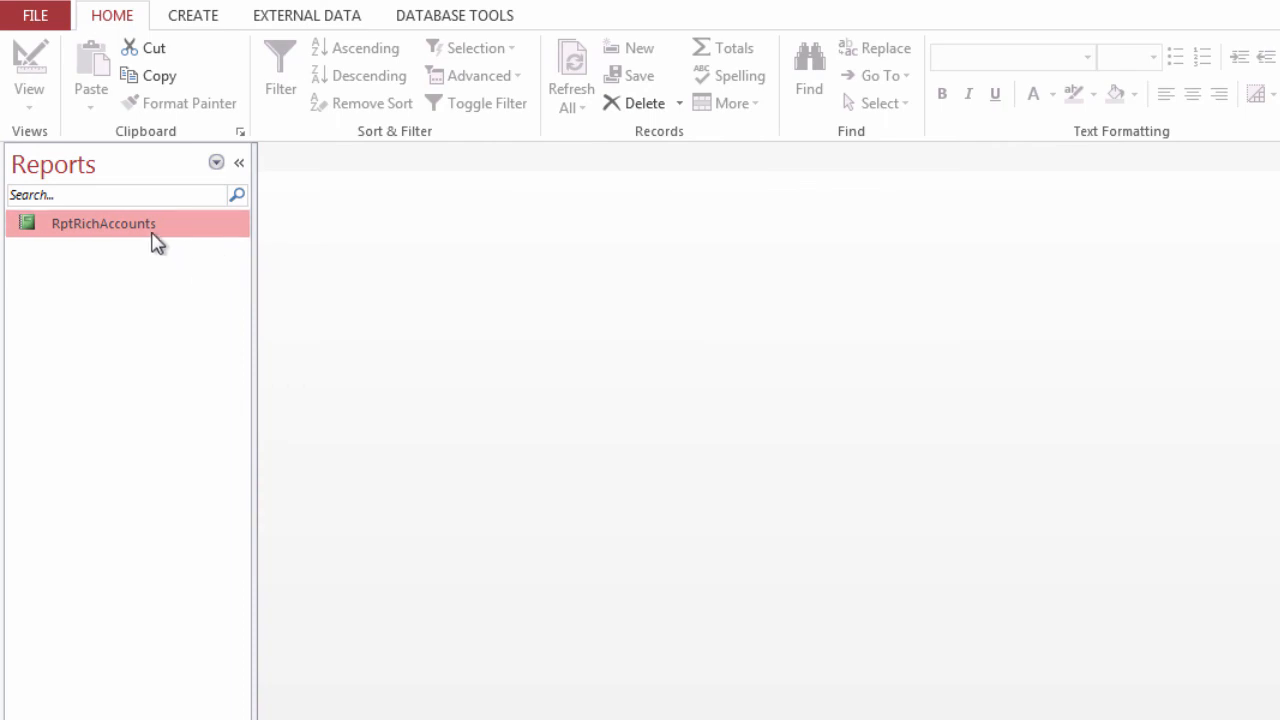
pyautogui.doubleClick(148, 224)
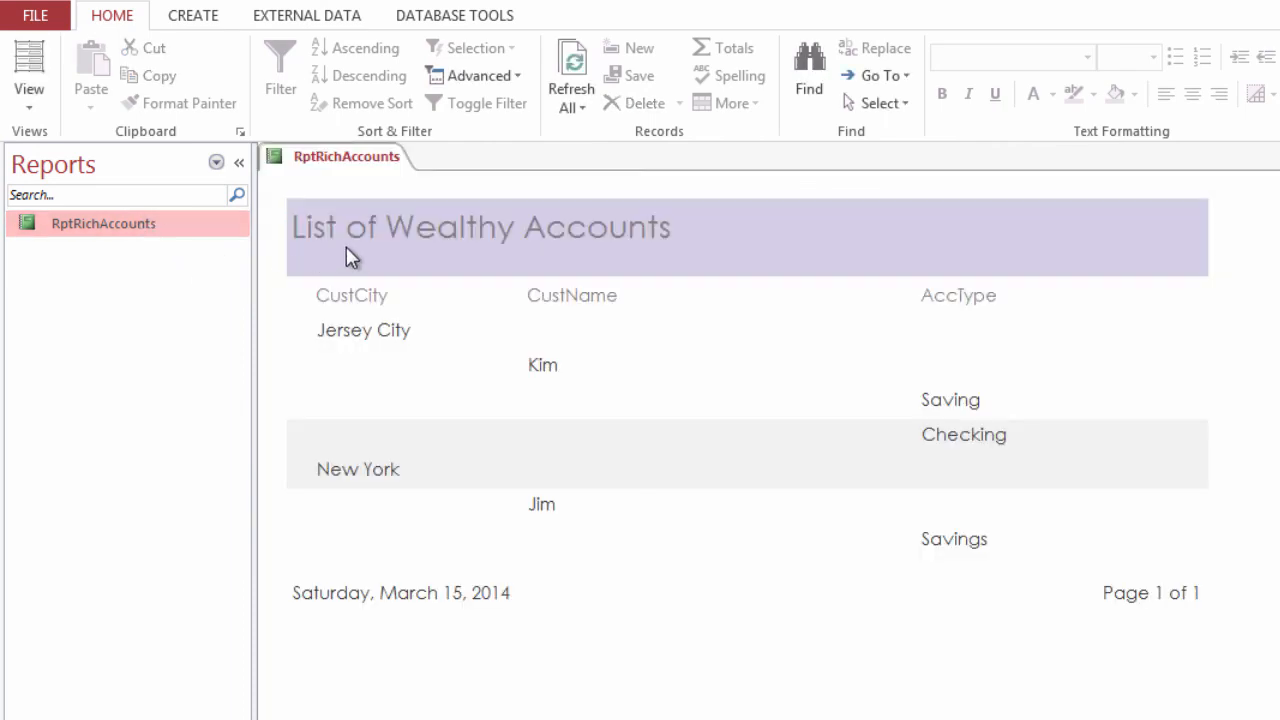